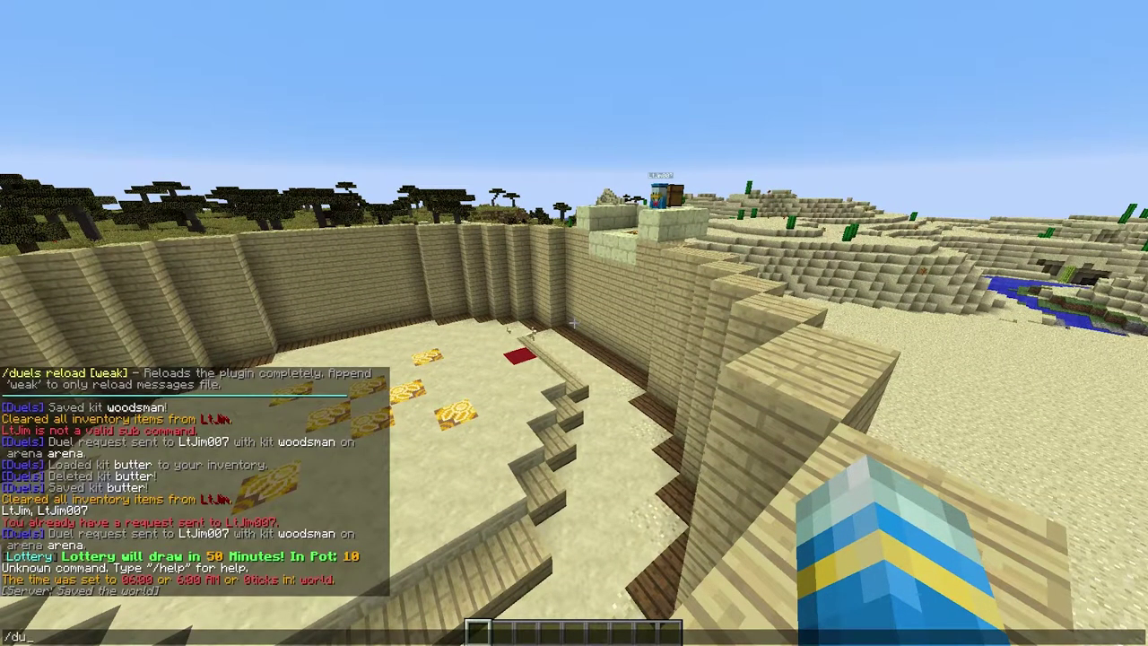
# Step: Show the Duels plugin's list of admin commands with /duels
pyautogui.press('Return')
pyautogui.press('t')
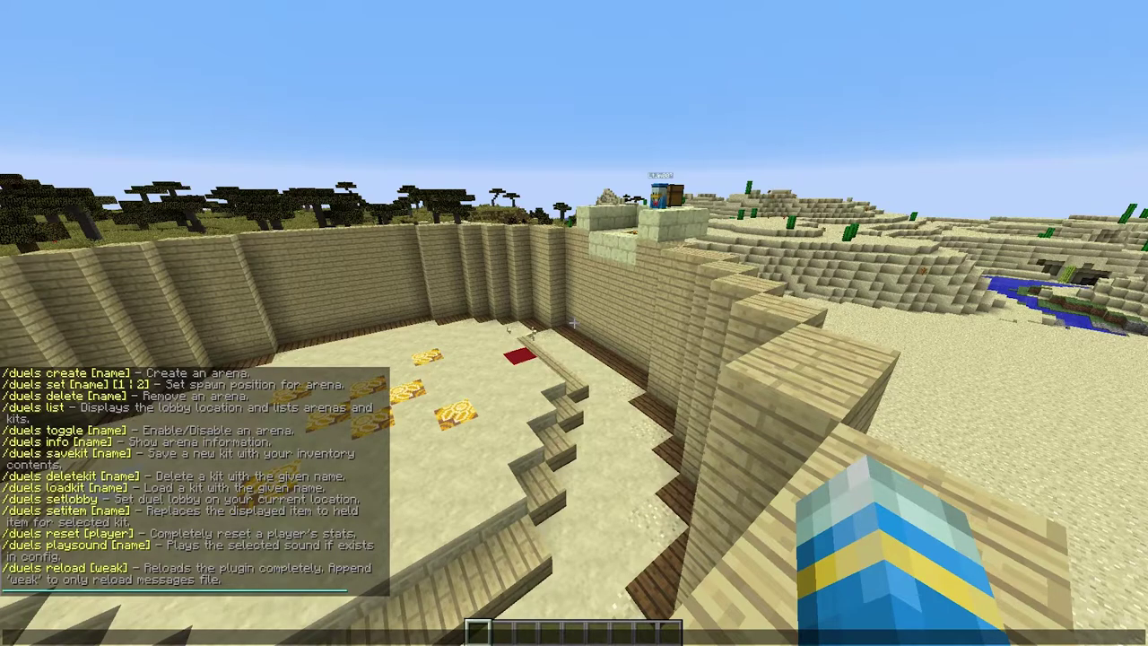
pyautogui.press('Escape')
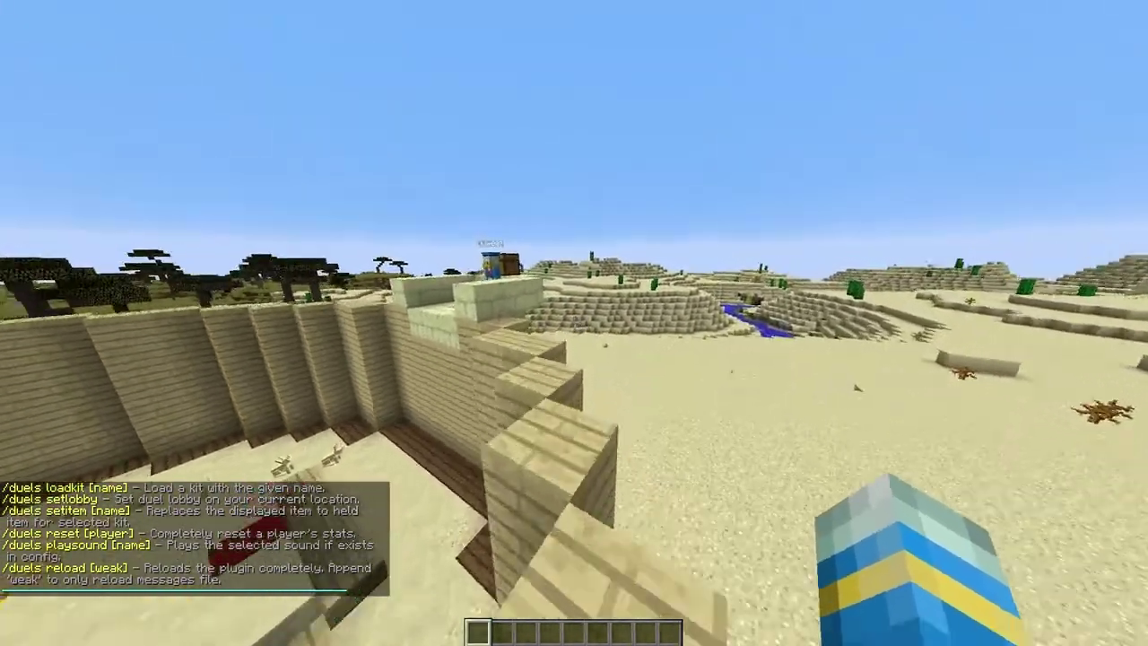
# Step: Take the golden apple, chestplate, arrows and bow from the chest on the viewing platform
pyautogui.press('w')
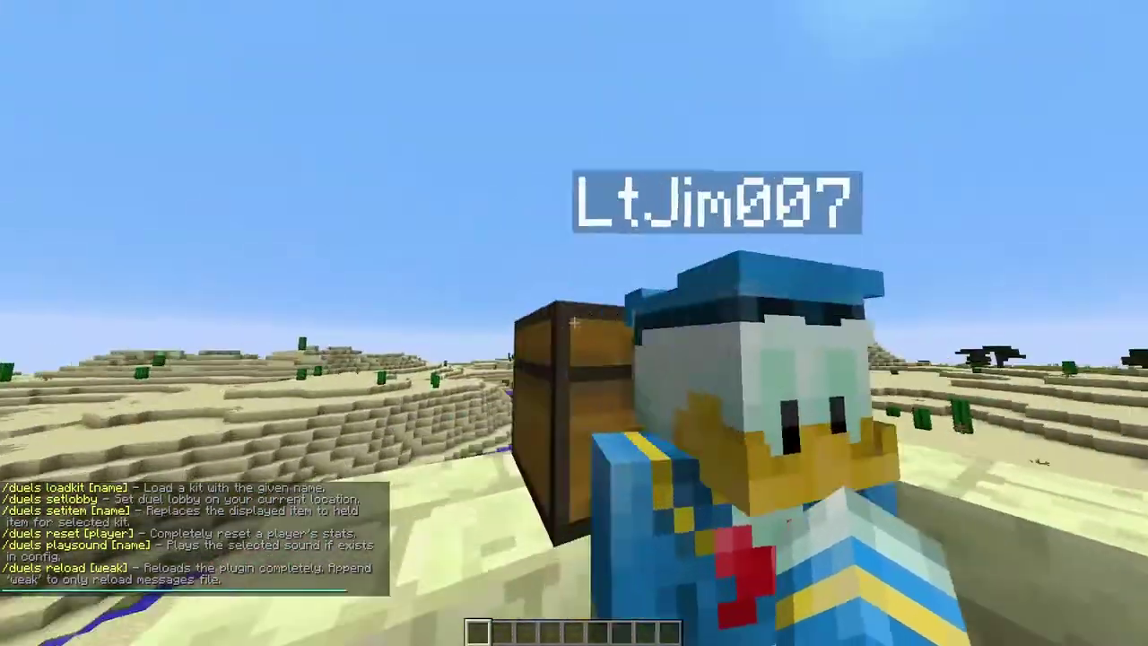
pyautogui.rightClick(574, 323)
pyautogui.keyDown('shift'); pyautogui.click(488, 250); pyautogui.keyUp('shift')
pyautogui.keyDown('shift'); pyautogui.click(509, 249); pyautogui.keyUp('shift')
pyautogui.keyDown('shift'); pyautogui.click(531, 249); pyautogui.keyUp('shift')
pyautogui.keyDown('shift'); pyautogui.click(552, 250); pyautogui.keyUp('shift')
pyautogui.press('e')
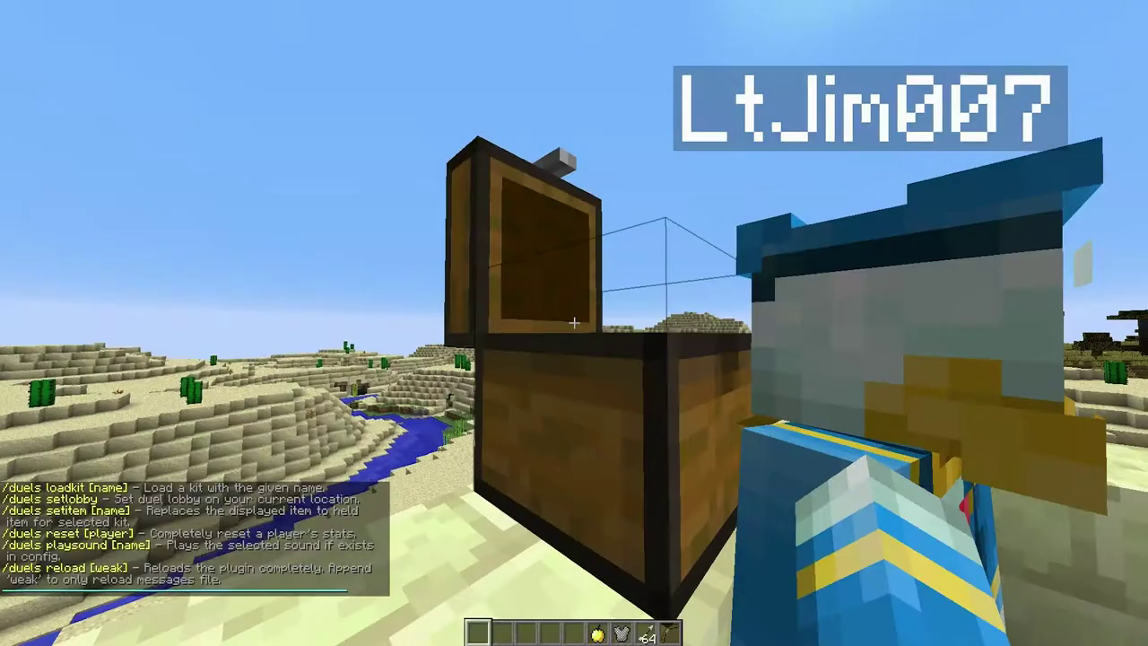
# Step: Equip the chestplate and arrange the bow, arrows and golden apple in the first three hotbar slots
pyautogui.press('e')
pyautogui.press('1')
pyautogui.keyDown('shift'); pyautogui.click(605, 388); pyautogui.keyUp('shift')
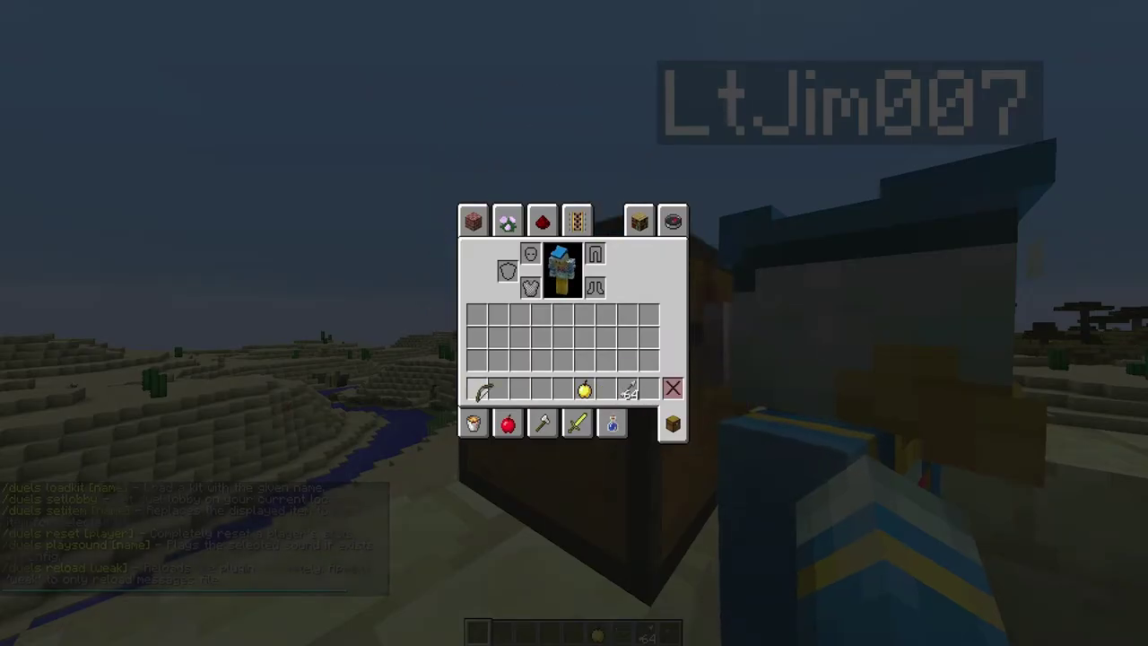
pyautogui.click(627, 387)
pyautogui.click(499, 387)
pyautogui.click(584, 388)
pyautogui.click(521, 388)
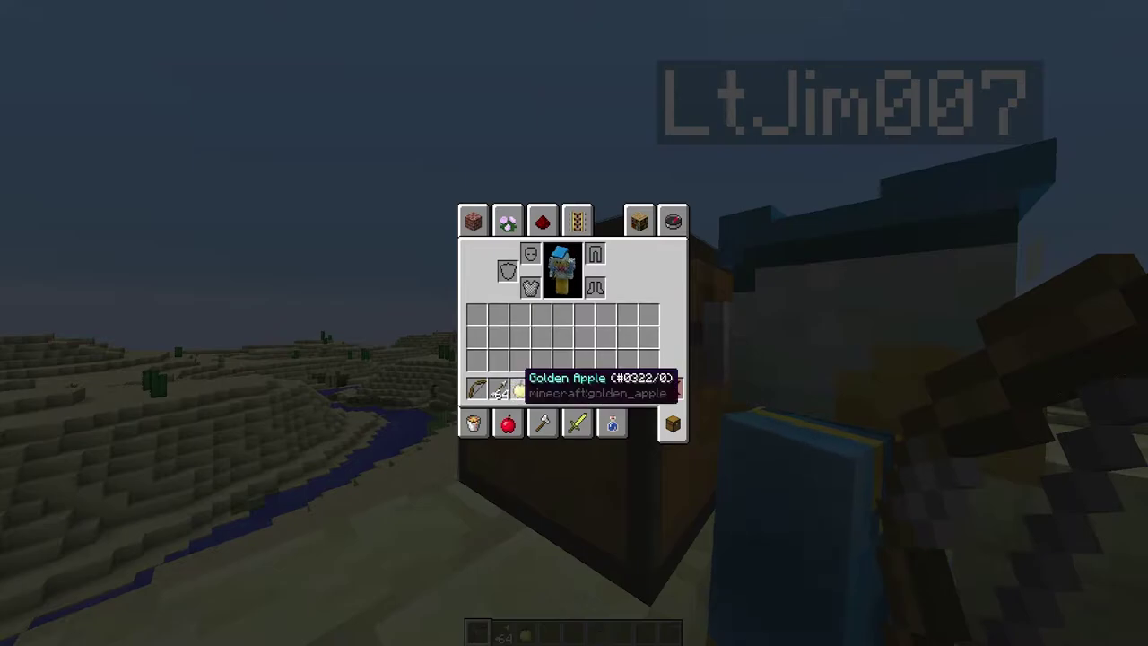
pyautogui.click(474, 220)
pyautogui.write('e')
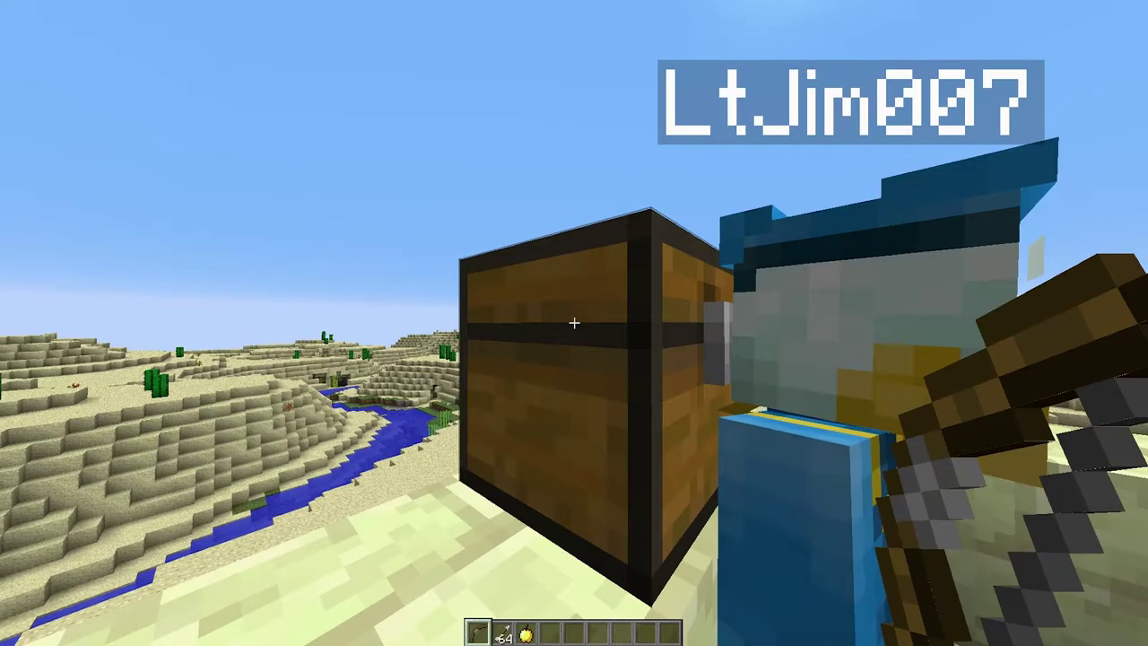
# Step: Save the inventory as a duel kit with /duels savekit Archer and clear all carried and worn items
pyautogui.write('/duels savekit Archer')
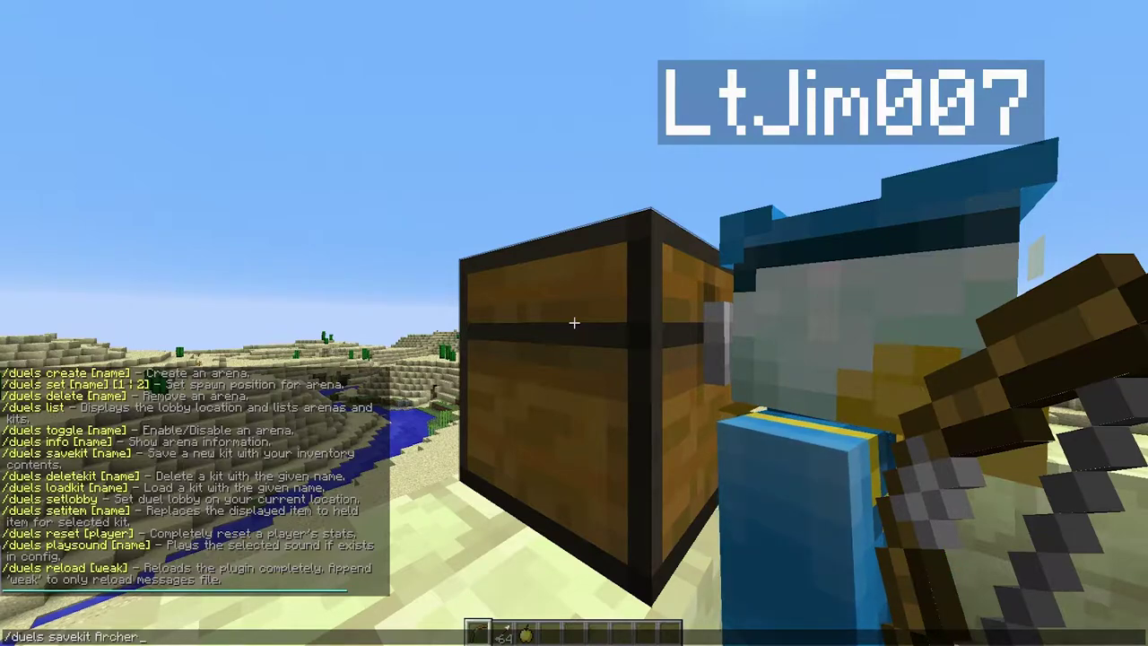
pyautogui.press('Return')
pyautogui.press('e')
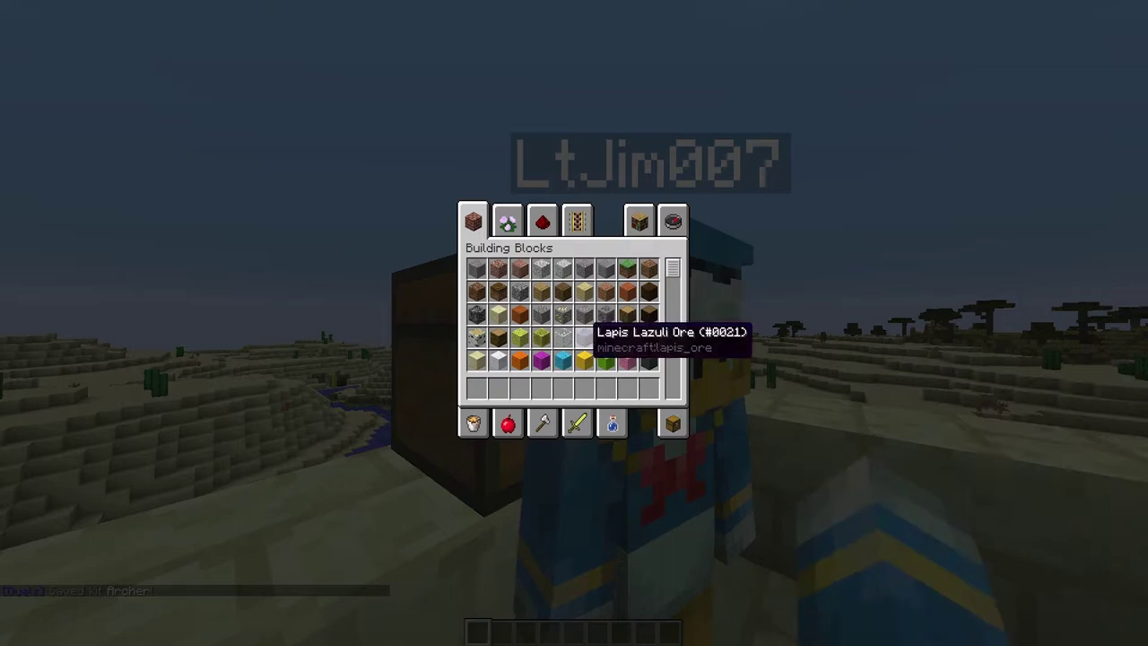
pyautogui.click(673, 423)
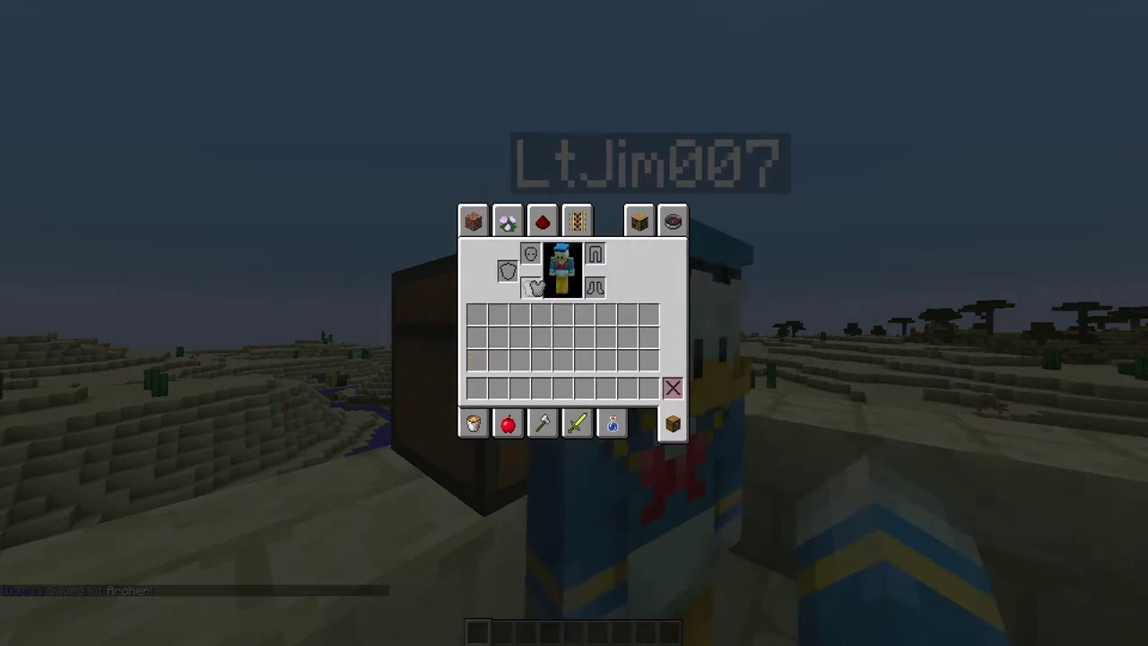
pyautogui.click(474, 220)
pyautogui.press('e')
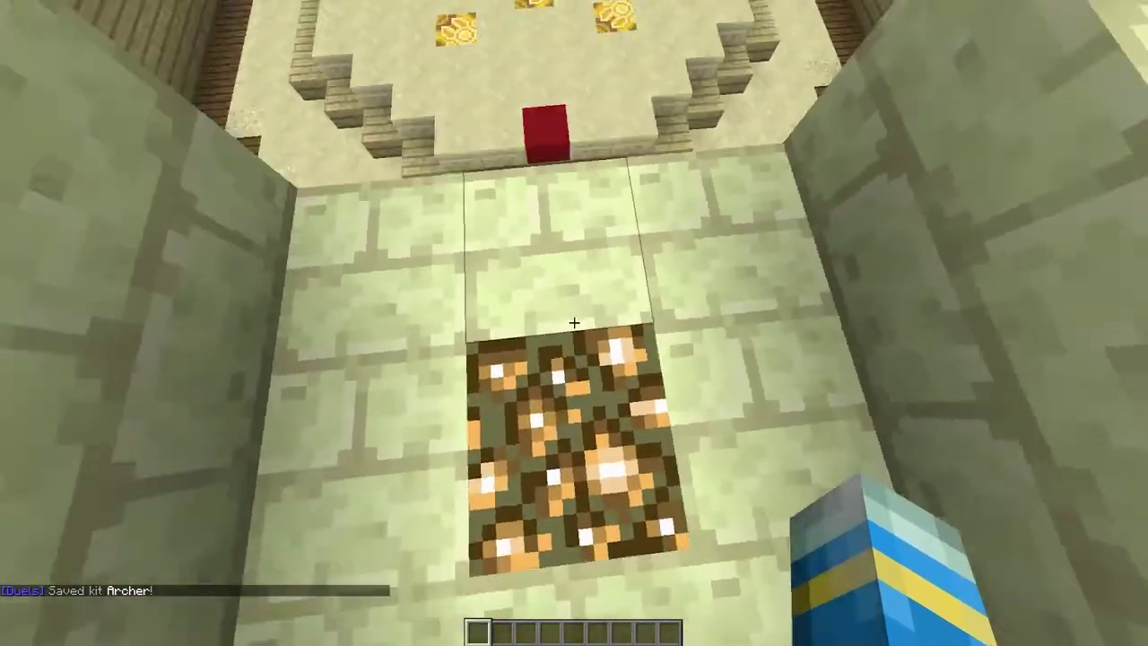
# Step: Set the duel lobby on the platform overlooking the arena with /duels setlobby
pyautogui.press('t')
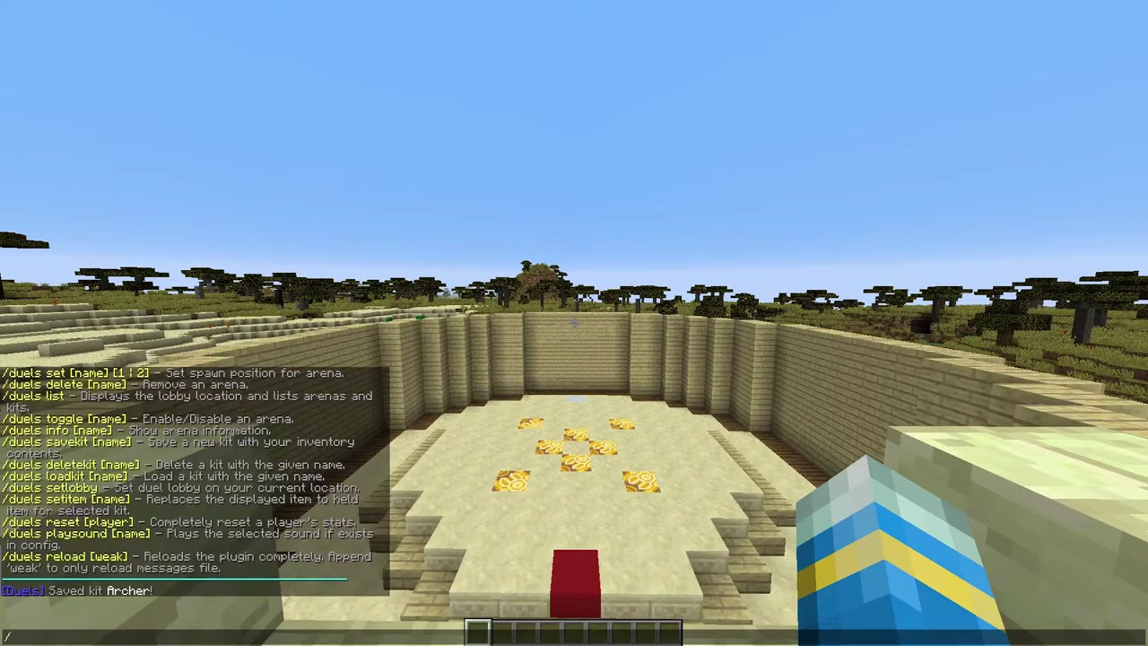
pyautogui.write('/duels setlobby')
pyautogui.press('Return')
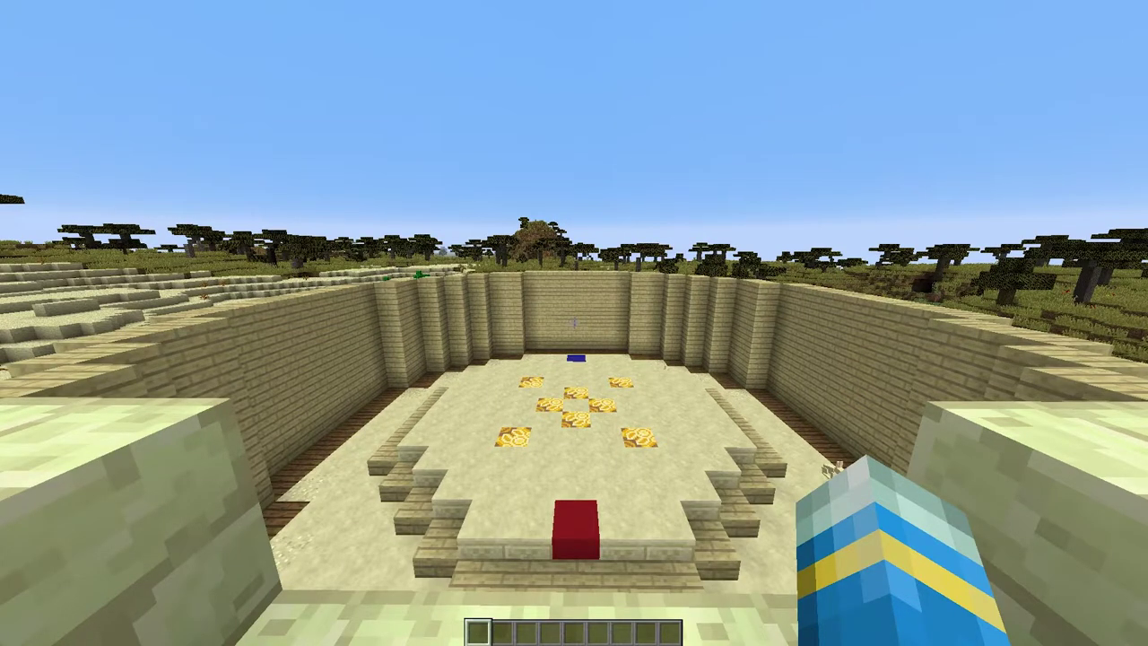
# Step: Enter the walled arena and create it as a duel arena with /duels create serverminer
pyautogui.press('w')
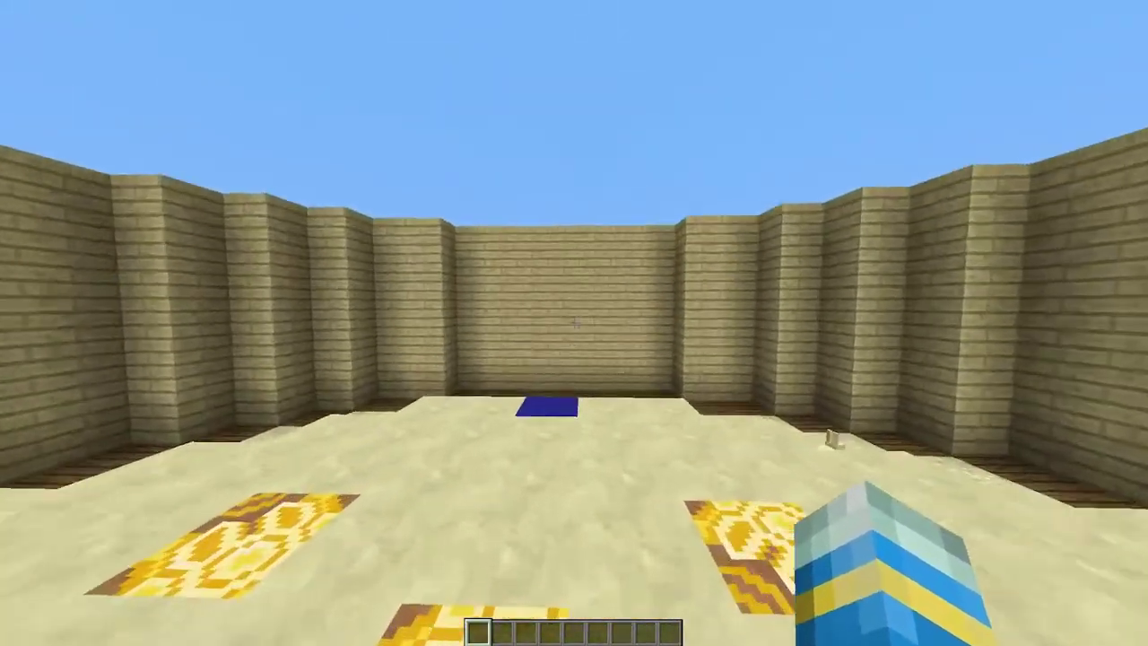
pyautogui.write('t/duels create serverminer')
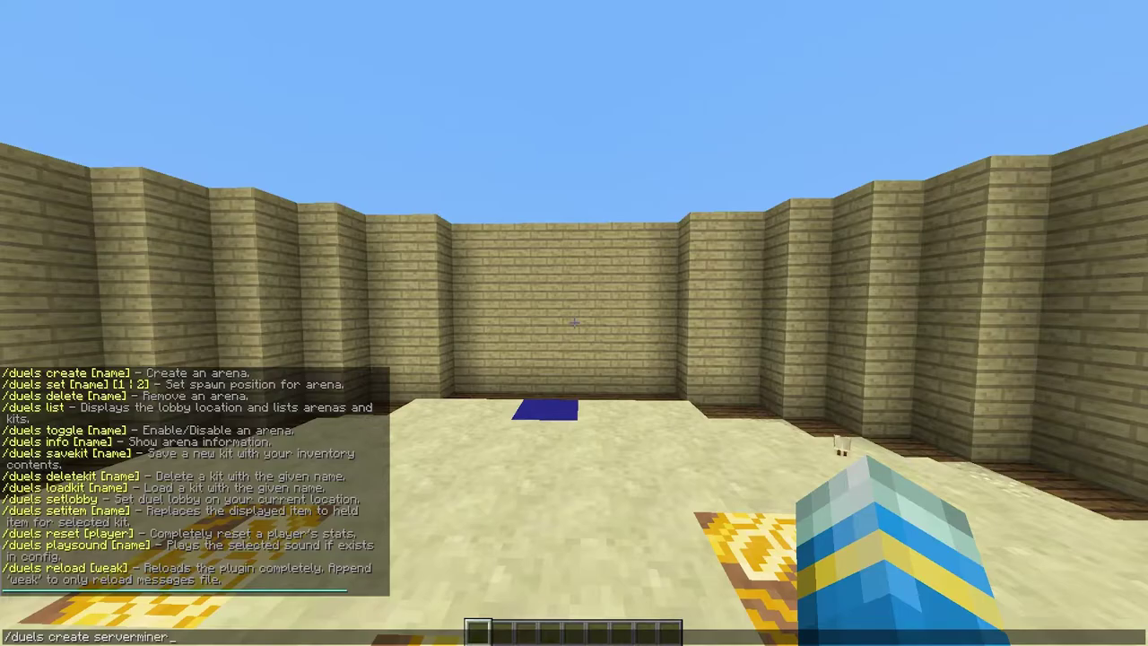
pyautogui.press('Return')
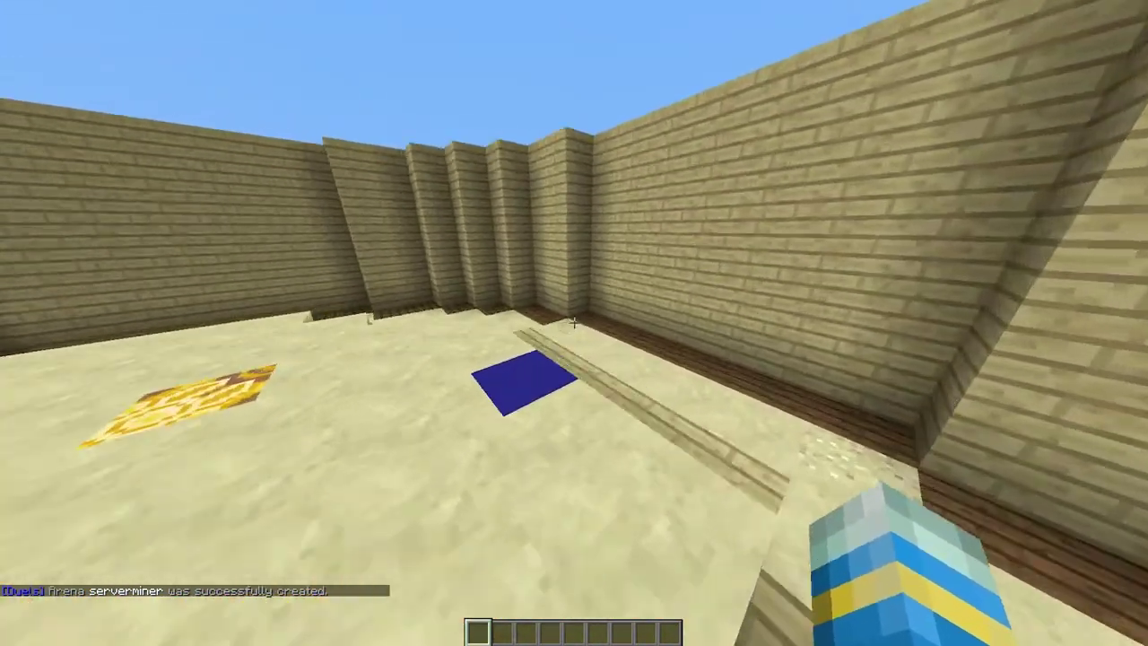
# Step: Set the serverminer arena's spawn 1 at the blue marker and spawn 2 at the red marker, each facing the opposite end
pyautogui.press('t')
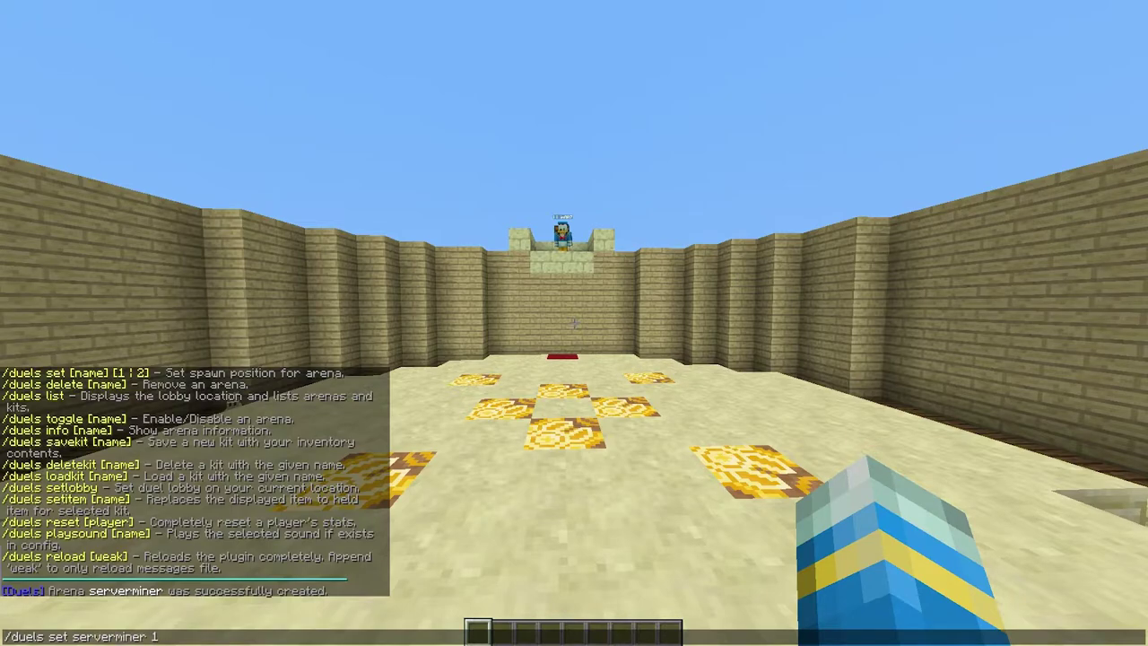
pyautogui.press('Return')
pyautogui.press('w')
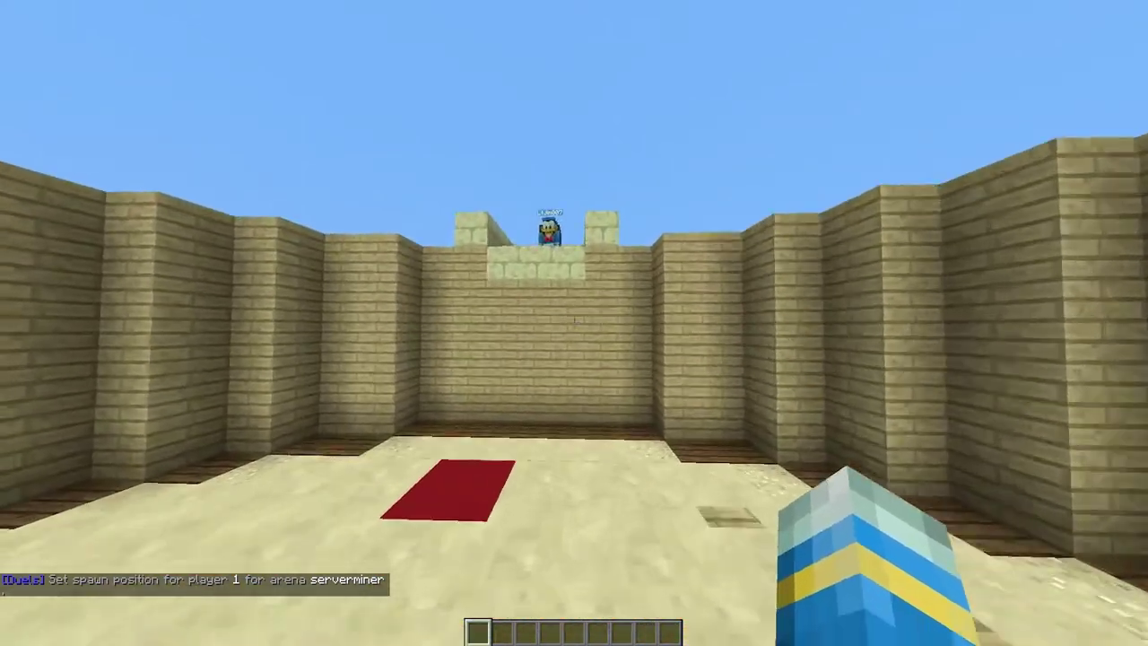
pyautogui.write('t')
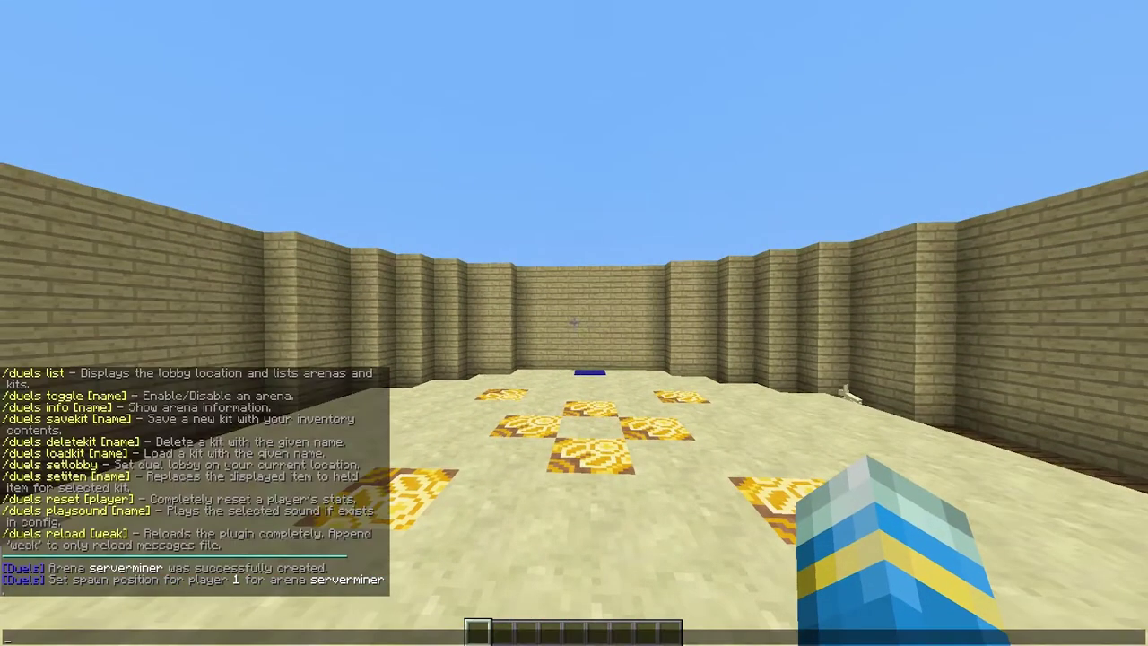
pyautogui.write('2')
pyautogui.press('Return')
# Step: Disable the duel arena named arena with /duels toggle and enable it again
pyautogui.press('w')
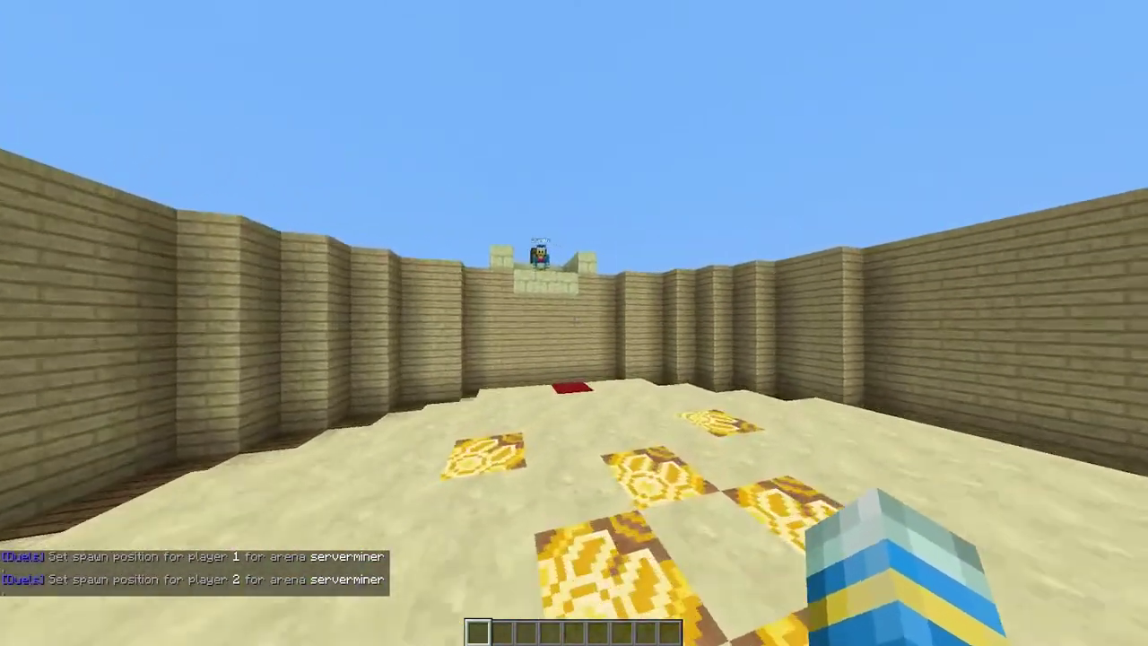
pyautogui.press('t')
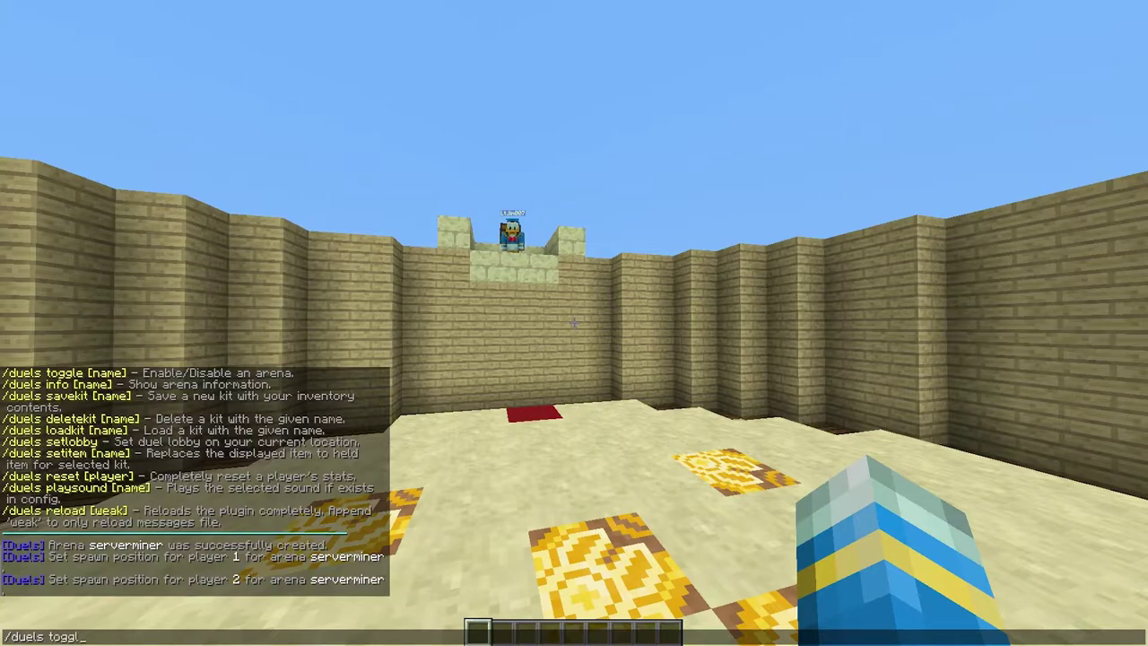
pyautogui.press('Return')
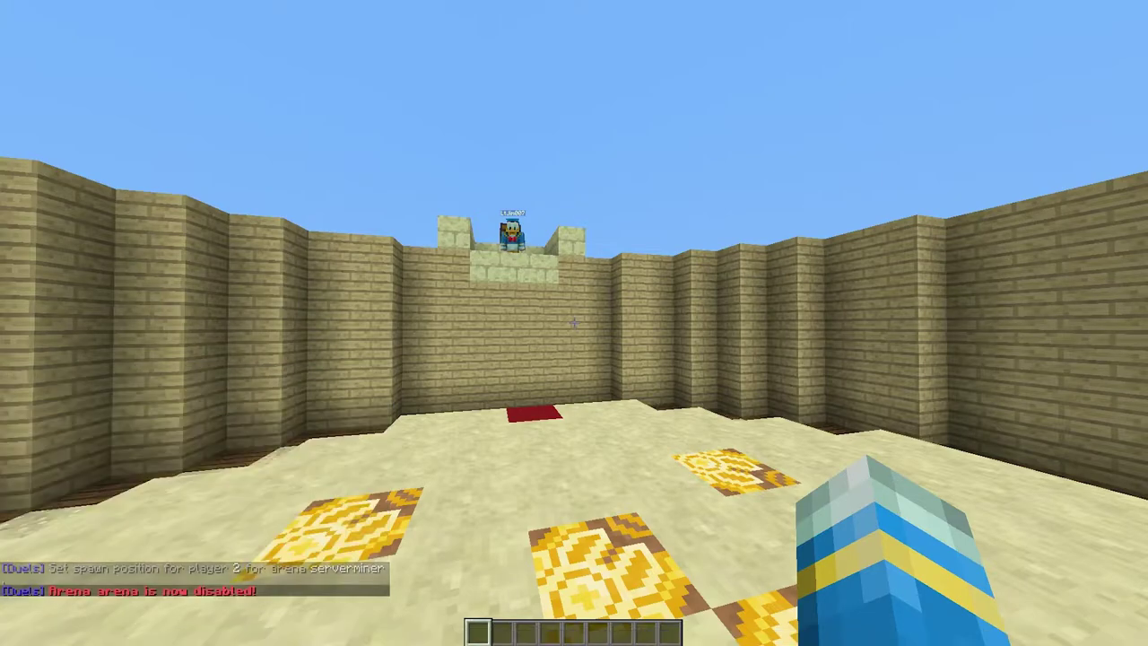
pyautogui.press('t')
pyautogui.press('Return')
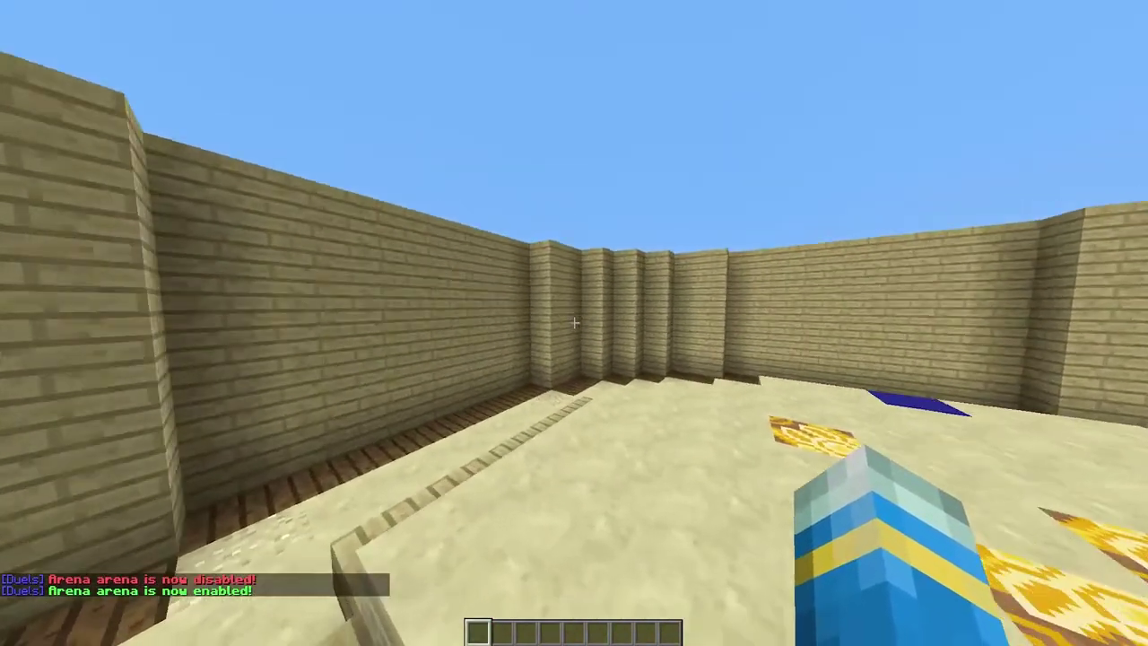
# Step: Load the Archer kit into the inventory with /duels loadkit Archer
pyautogui.press('t')
pyautogui.press('Escape')
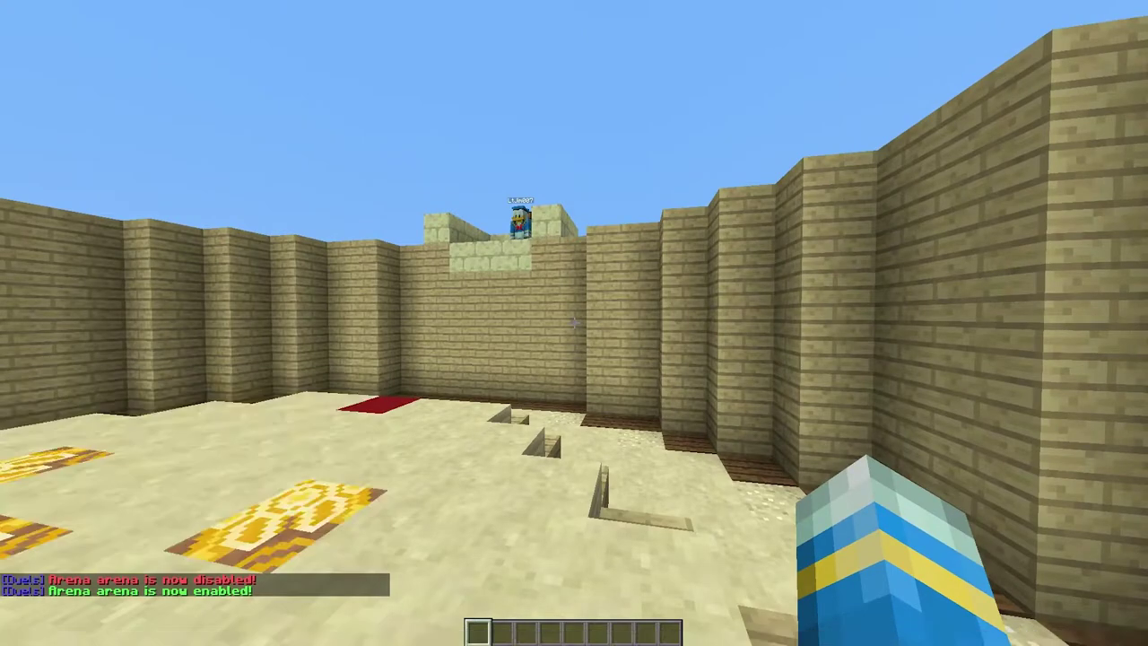
pyautogui.press('t')
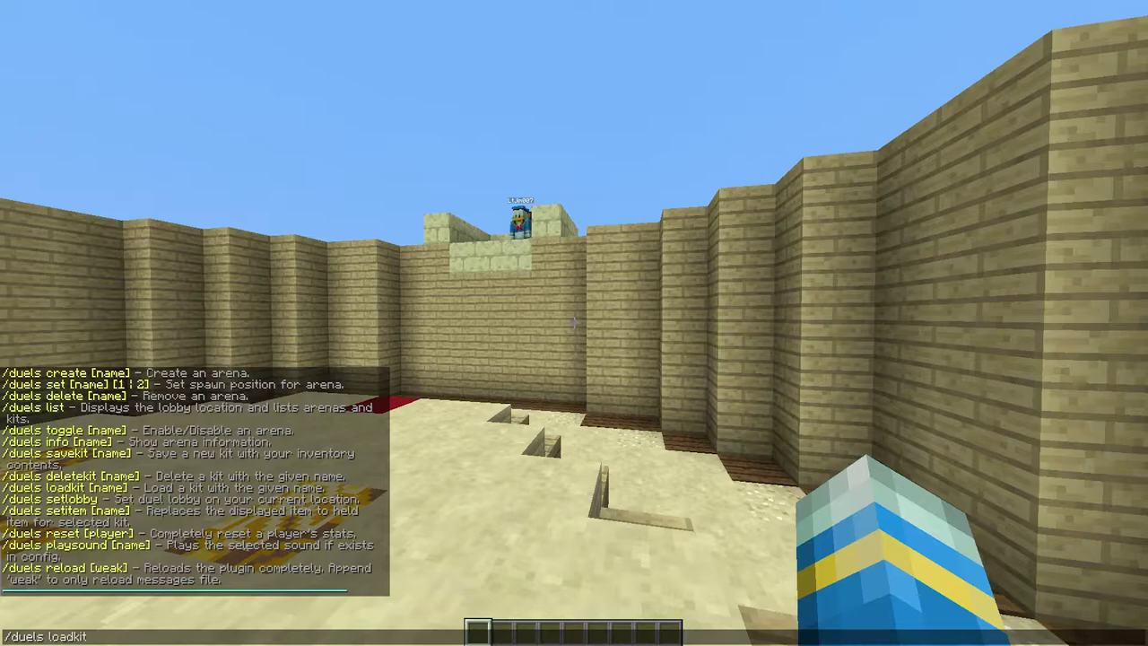
pyautogui.write('/duels loadkit Archer')
pyautogui.press('Return')
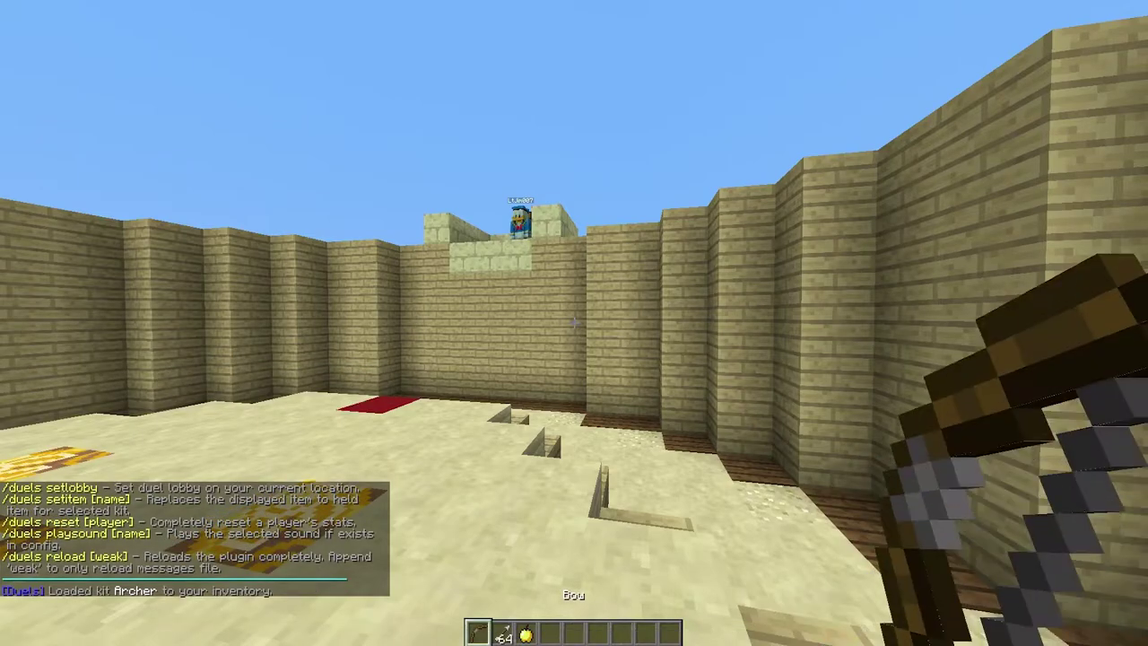
# Step: Inspect the character wearing the kit in third-person view and empty the inventory
pyautogui.press('F5')
pyautogui.press('F5')
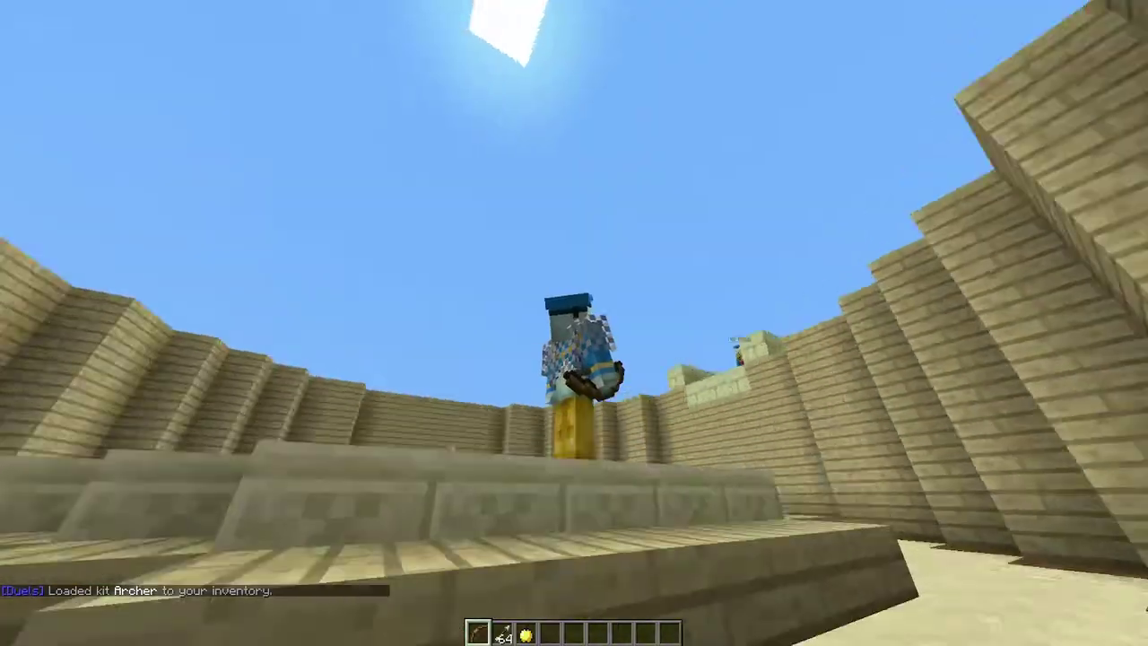
pyautogui.press('F5')
pyautogui.press('e')
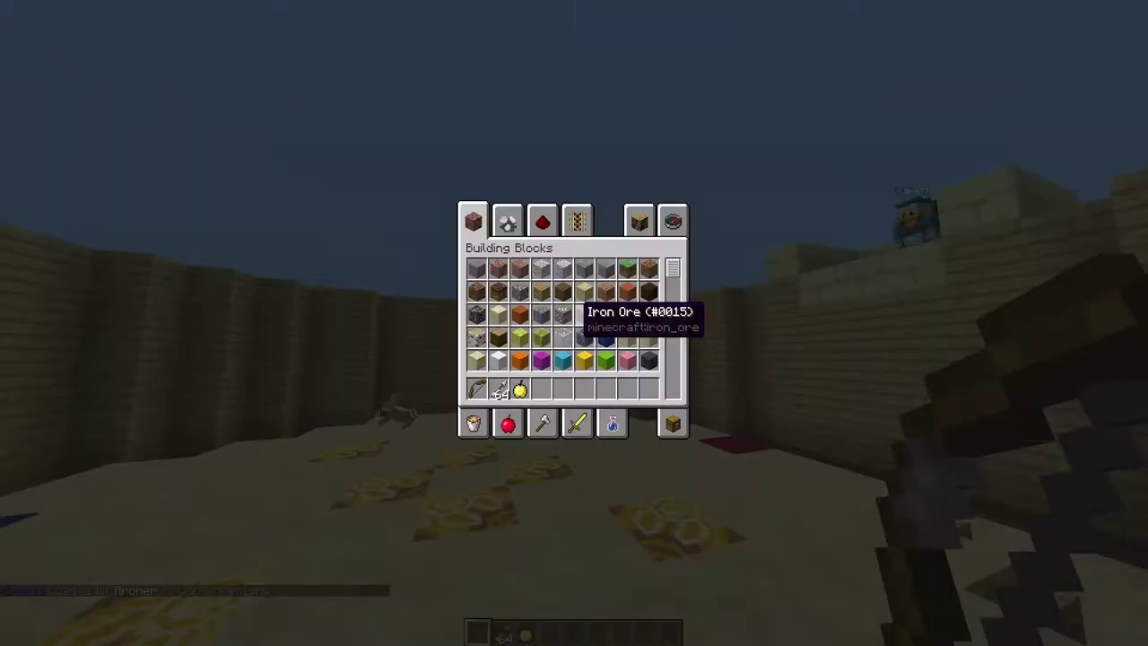
pyautogui.click(673, 423)
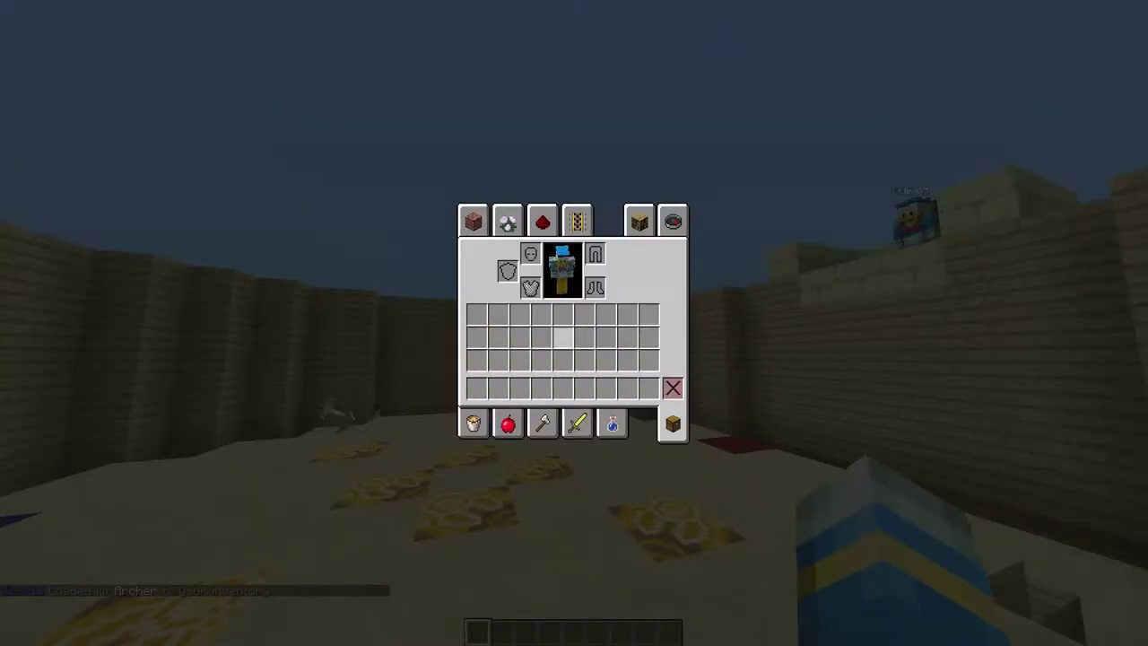
pyautogui.click(474, 221)
pyautogui.press('e')
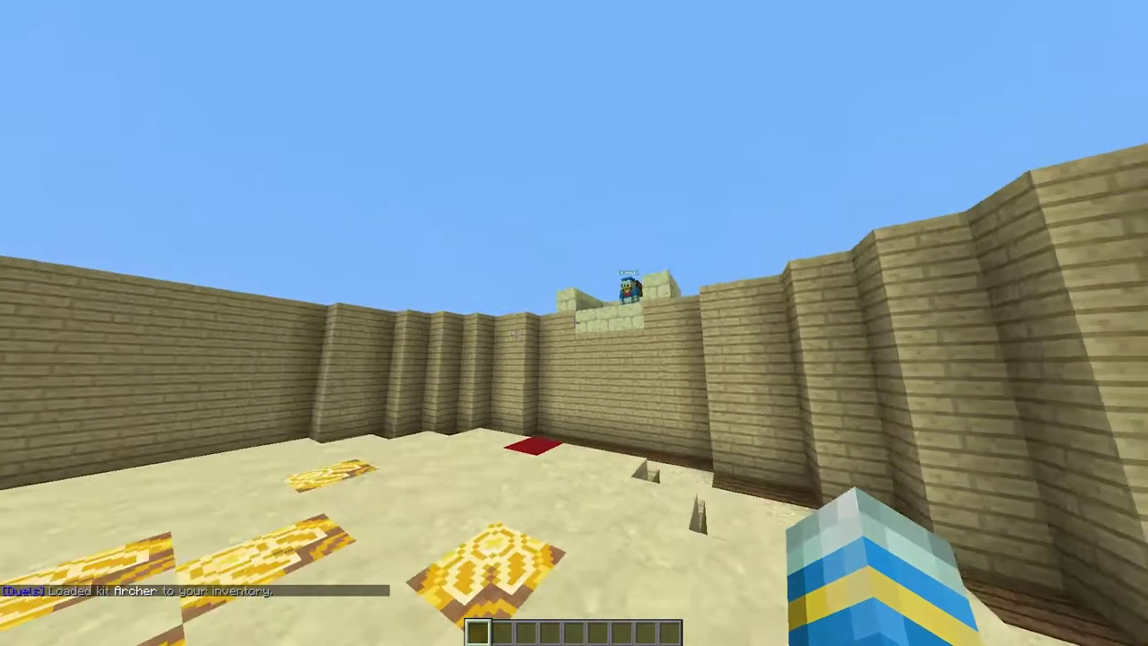
# Step: Fly from the arena floor up to the lobby platform and land in front of the other player
pyautogui.press('w')
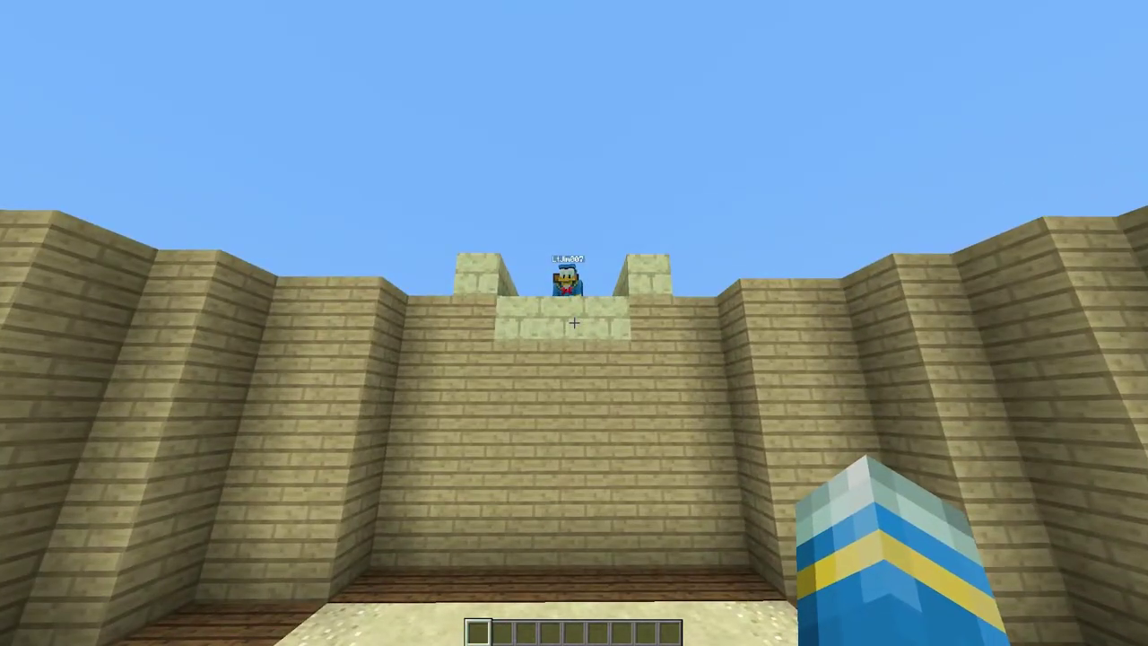
pyautogui.press('space')
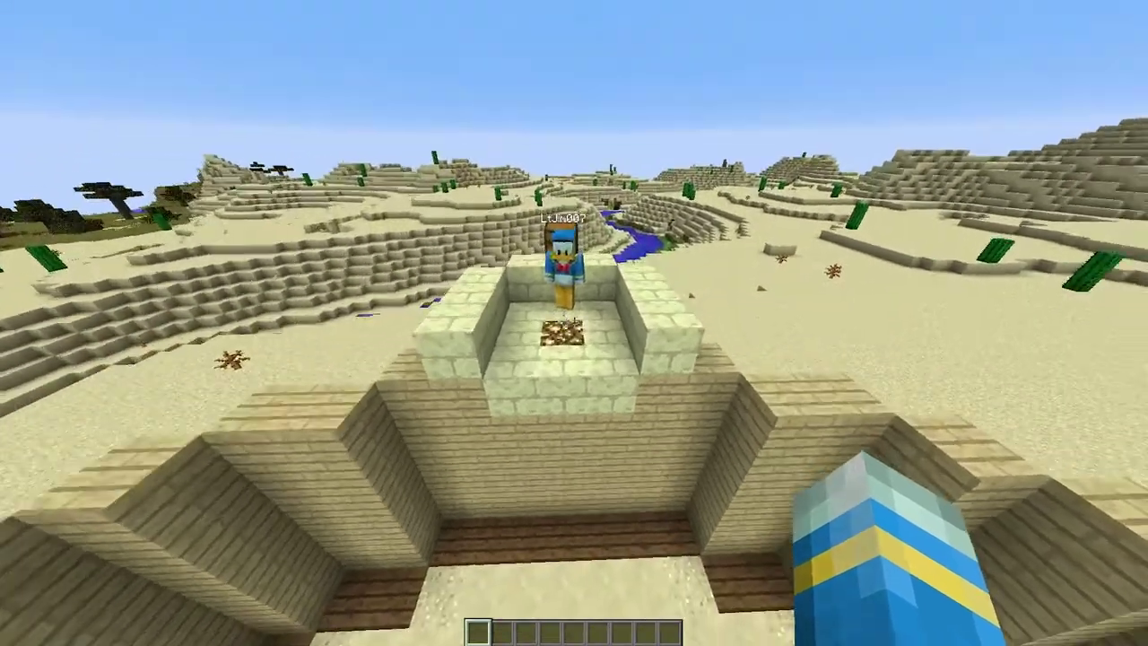
pyautogui.press('shift')
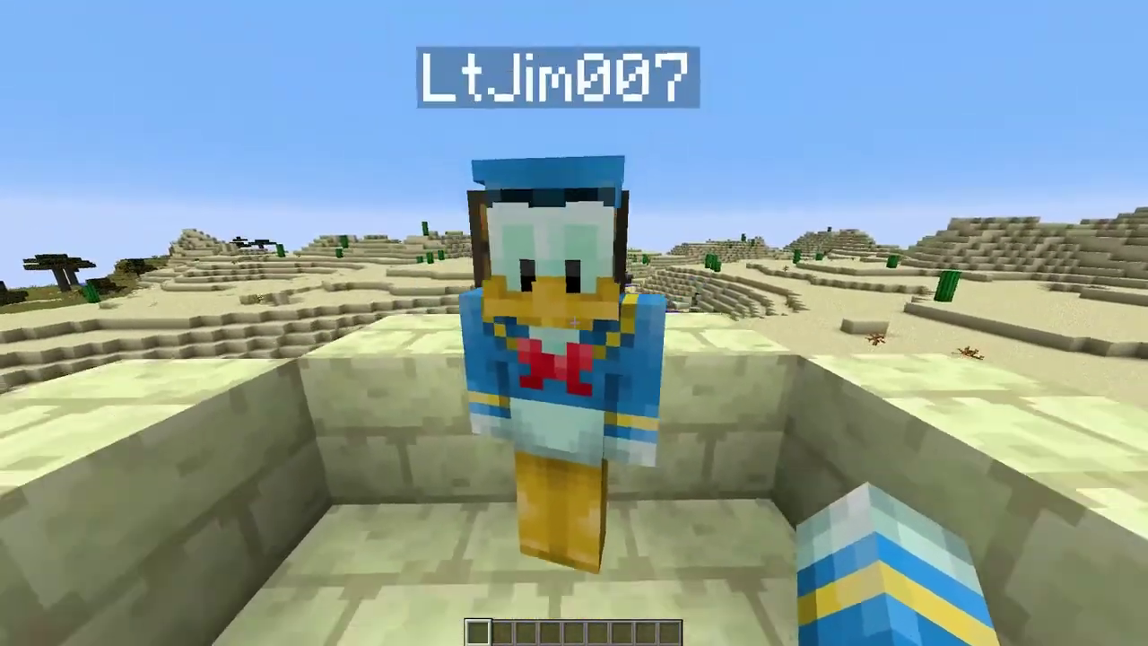
pyautogui.write('/d')
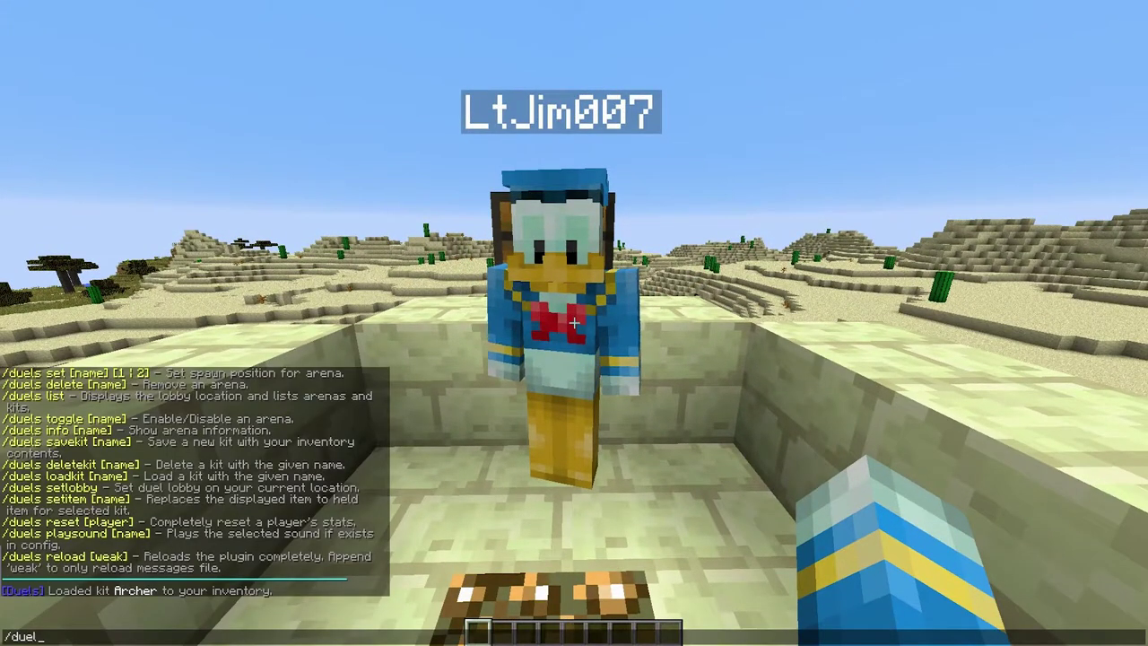
pyautogui.write('uel')
pyautogui.press('Escape')
# Step: Challenge the other player to a duel with /1v1, choosing the Archer kit and the serverminer arena
pyautogui.write('/1v1')
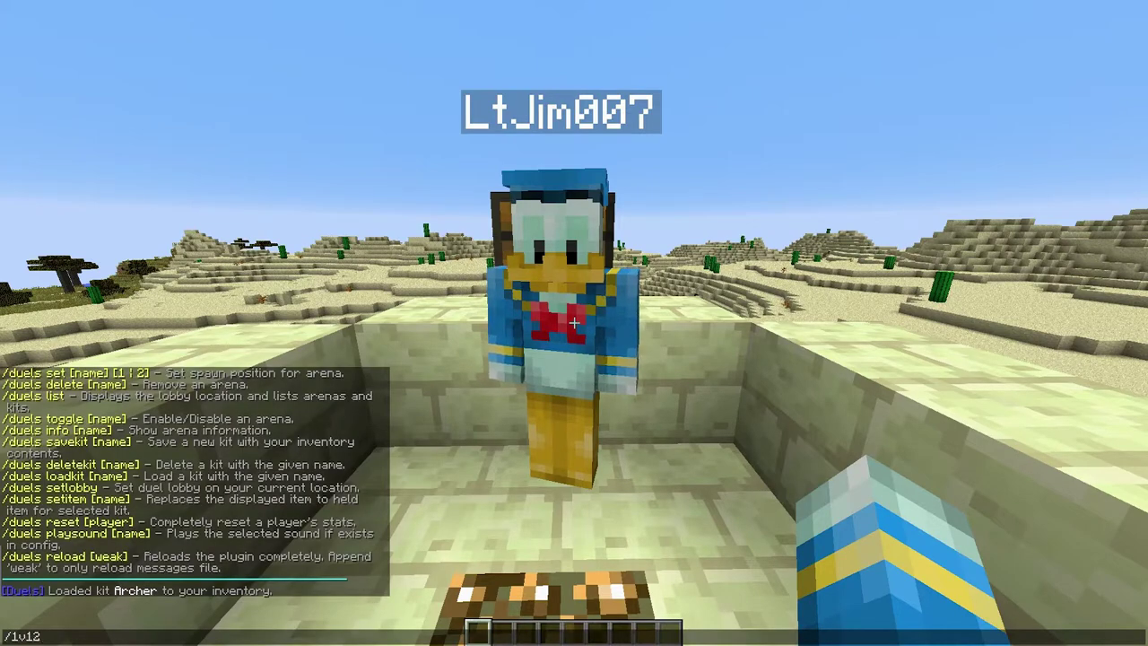
pyautogui.press('Tab')
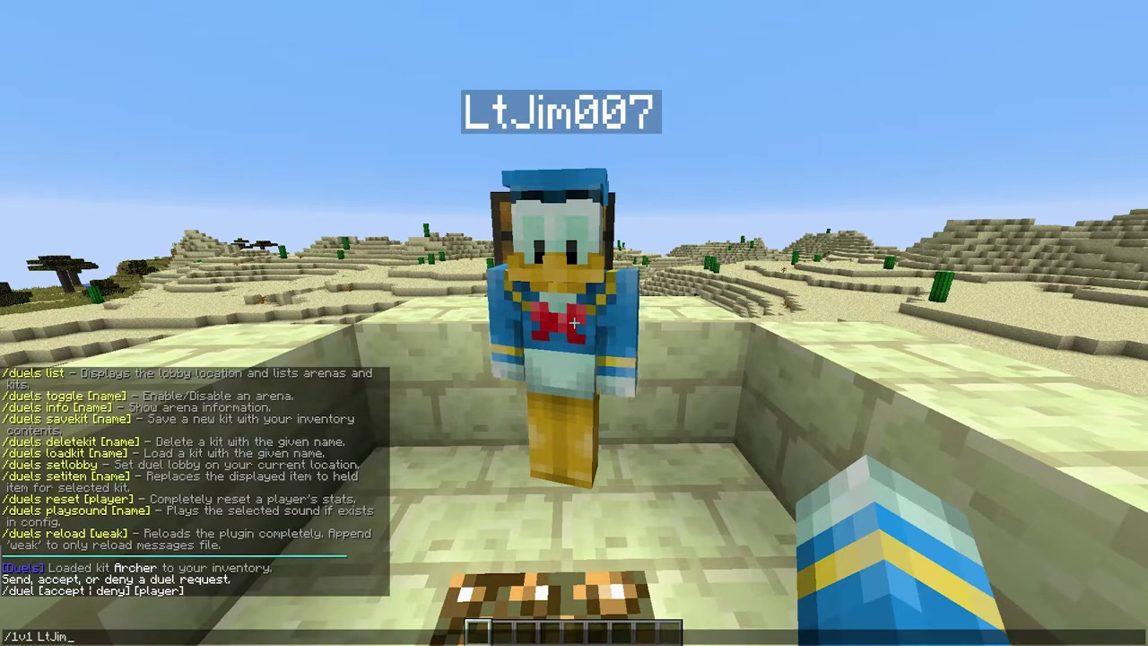
pyautogui.write('LtJim')
pyautogui.press('Tab')
pyautogui.press('Return')
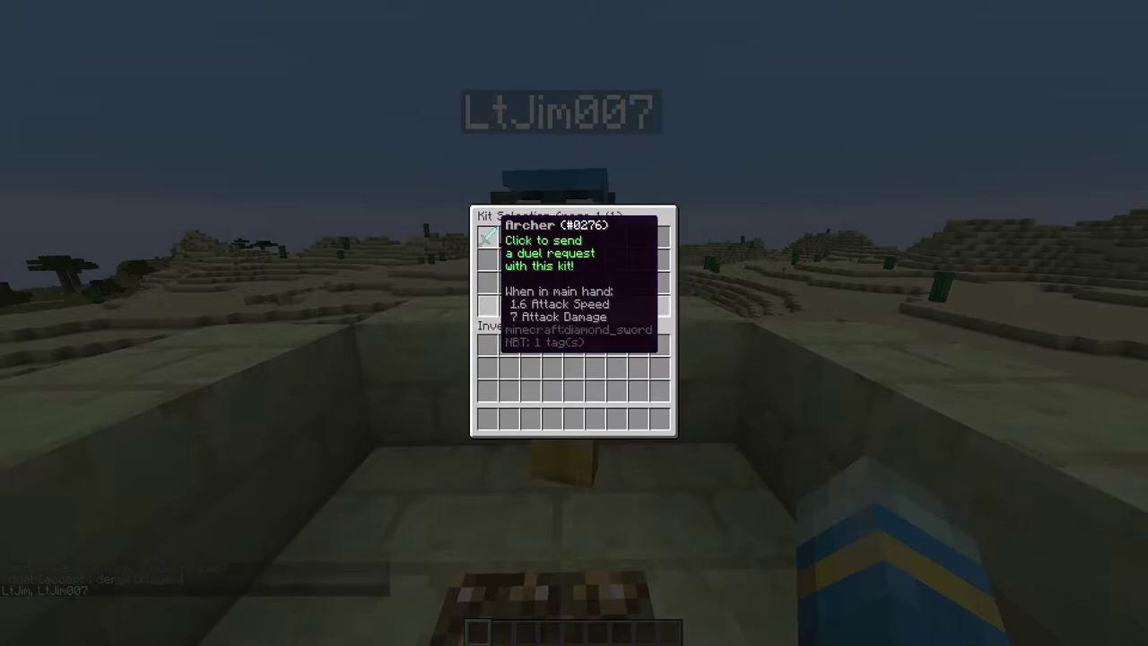
pyautogui.click(488, 237)
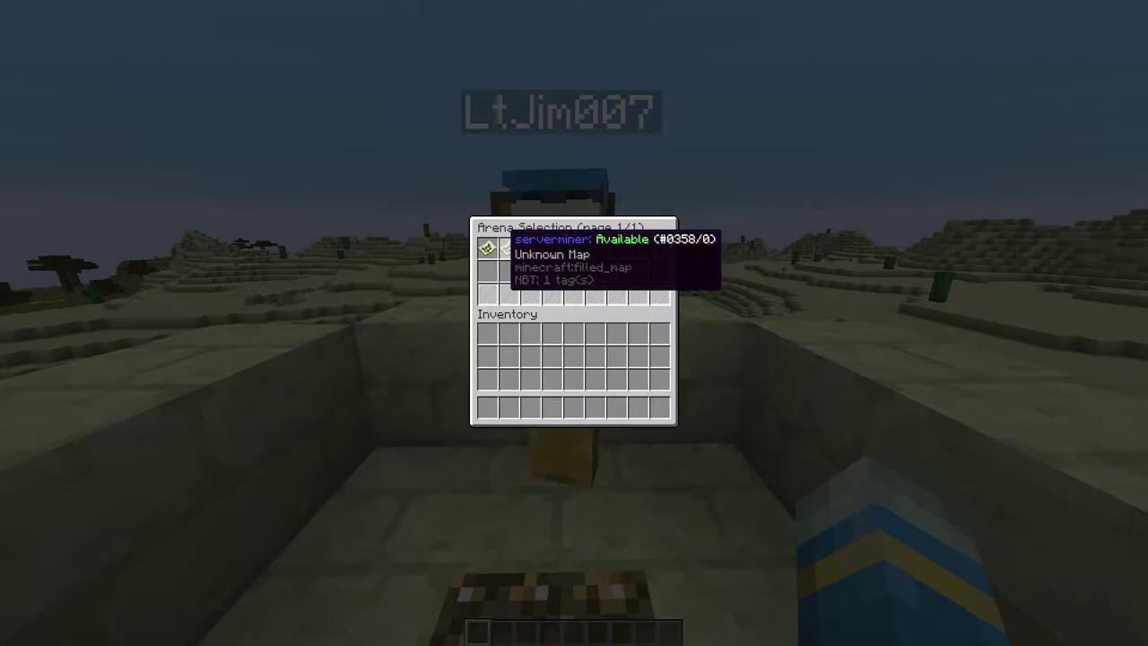
pyautogui.click(509, 248)
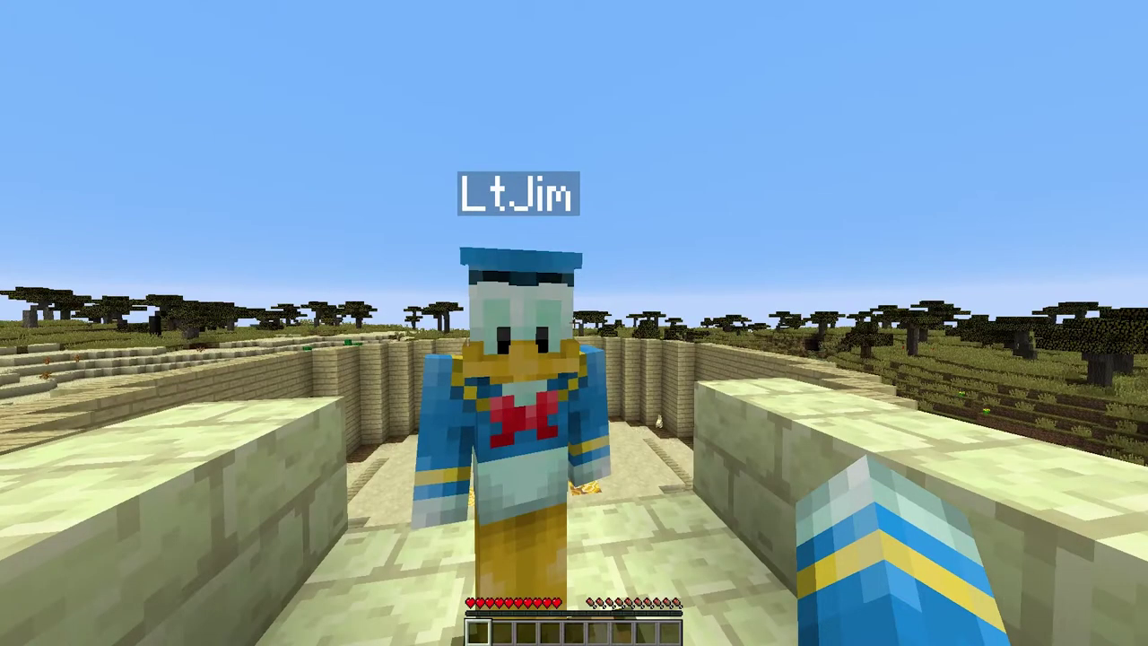
# Step: Switch to the challenged player's client and accept the duel request with /duel accept
pyautogui.press('t')
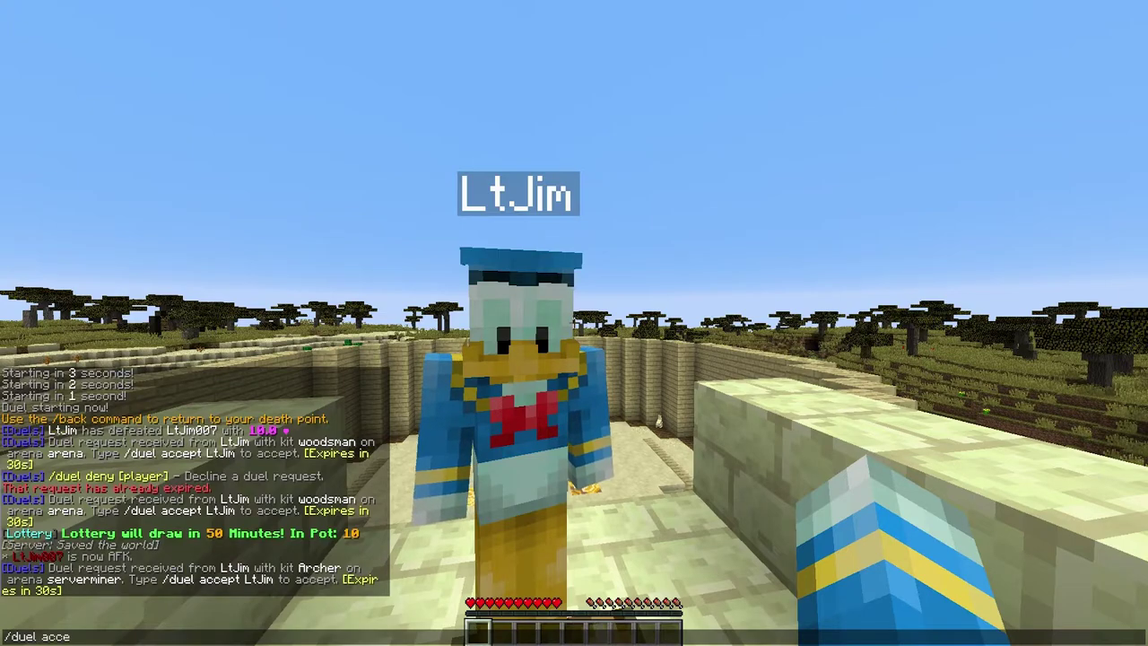
pyautogui.press('Return')
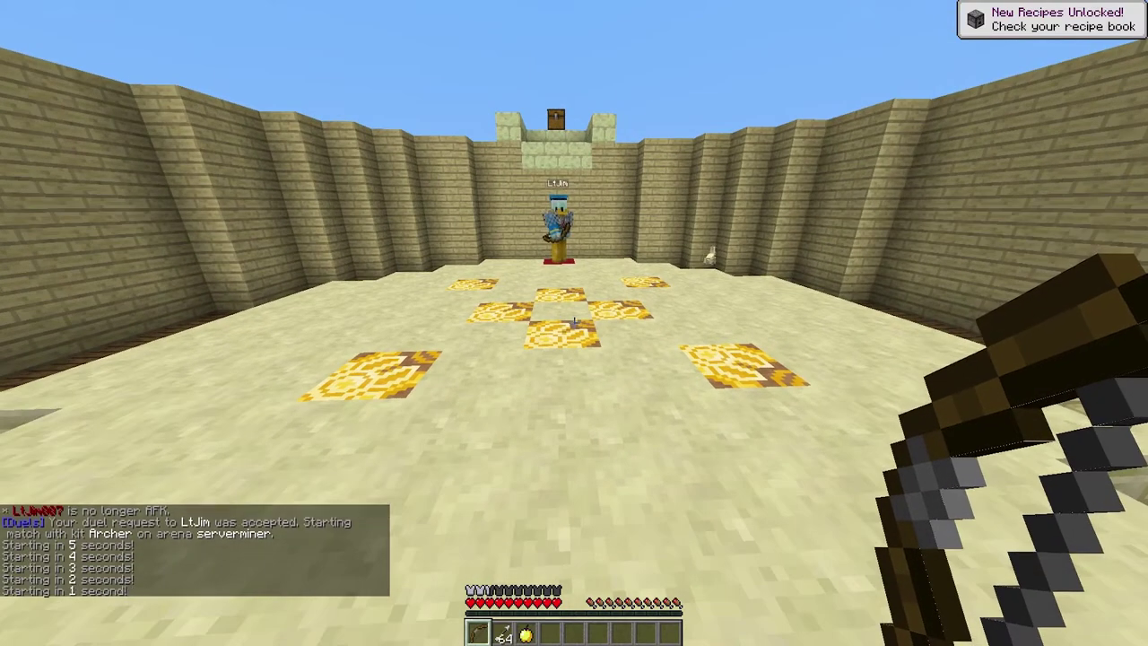
# Step: Advance across the arena and fire arrows at the opponent with the bow
pyautogui.press('w')
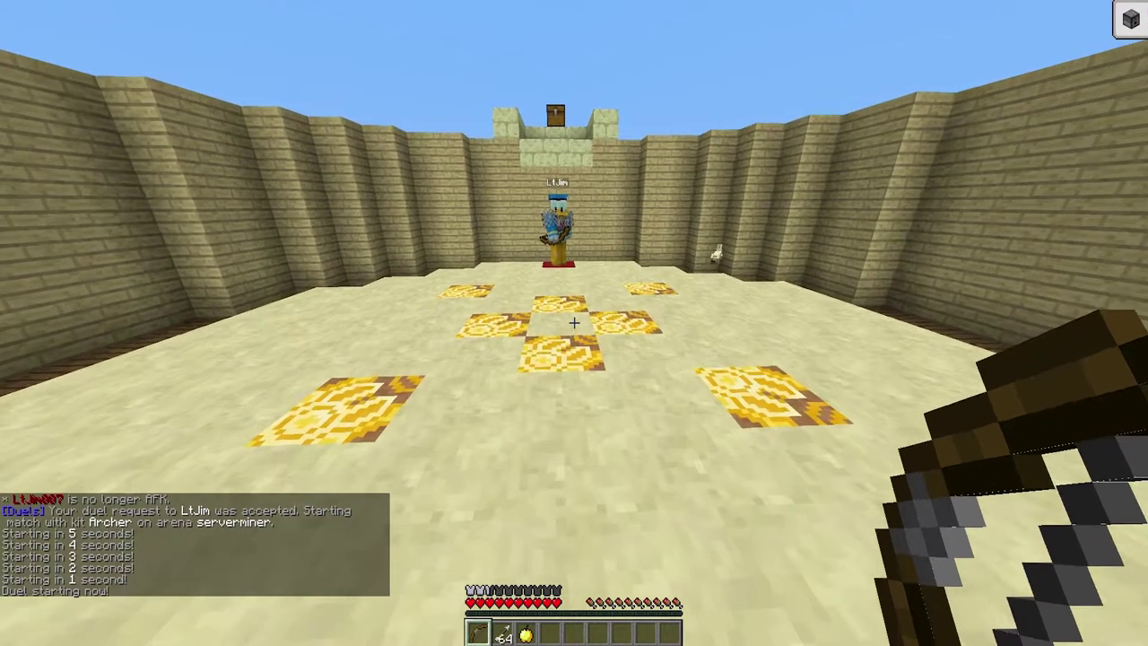
pyautogui.rightClick(574, 323)
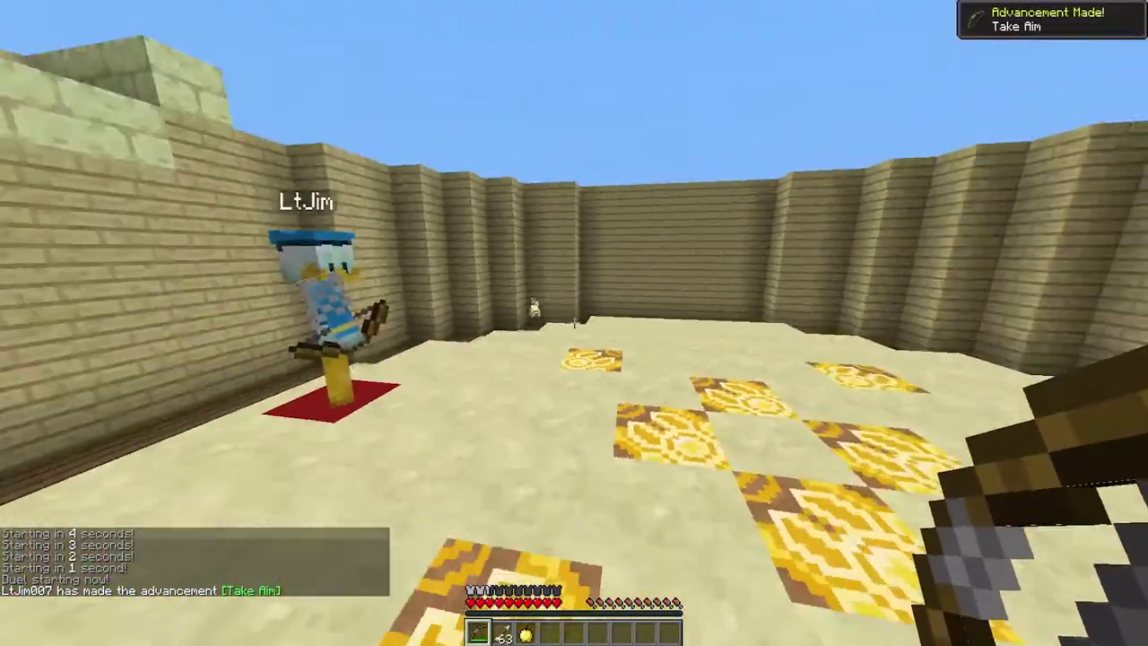
pyautogui.rightClick(574, 323)
pyautogui.rightClick(574, 323)
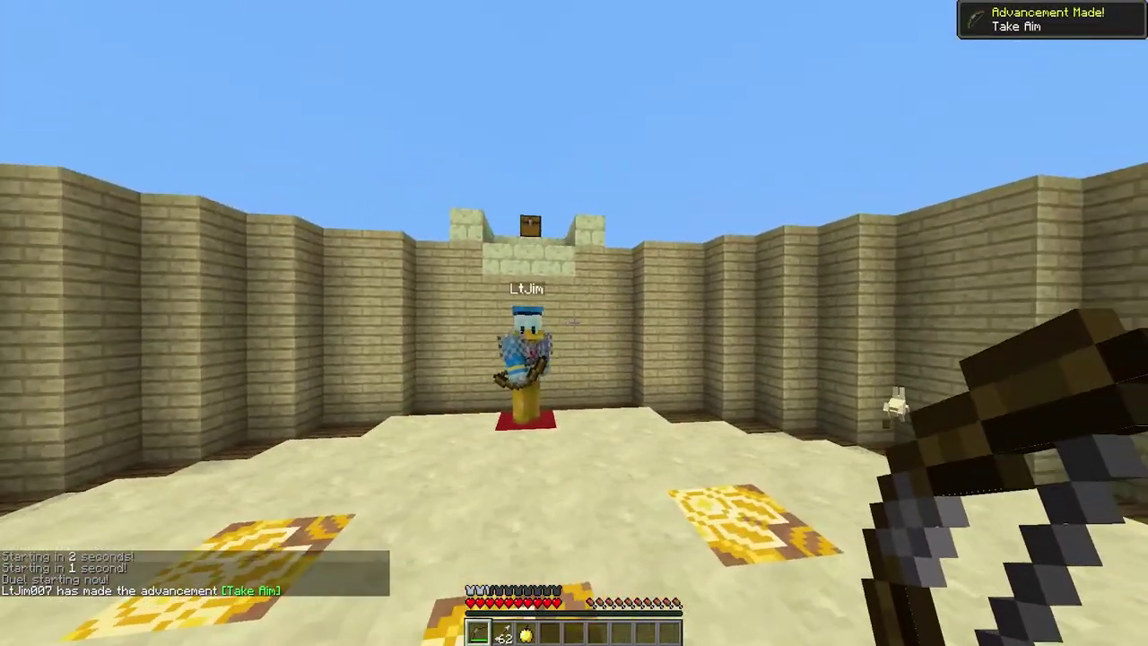
# Step: Set the opponent's game mode to survival and shoot them with arrows until they are defeated
pyautogui.write('m 0')
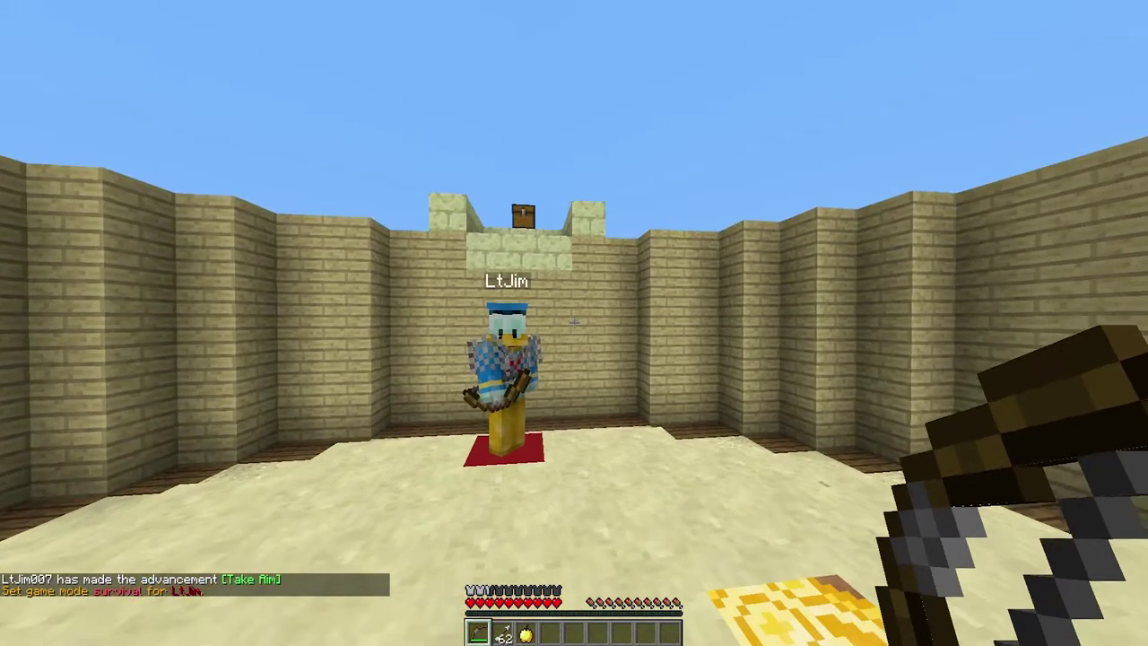
pyautogui.rightClick(574, 323)
pyautogui.rightClick(574, 323)
pyautogui.rightClick(574, 323)
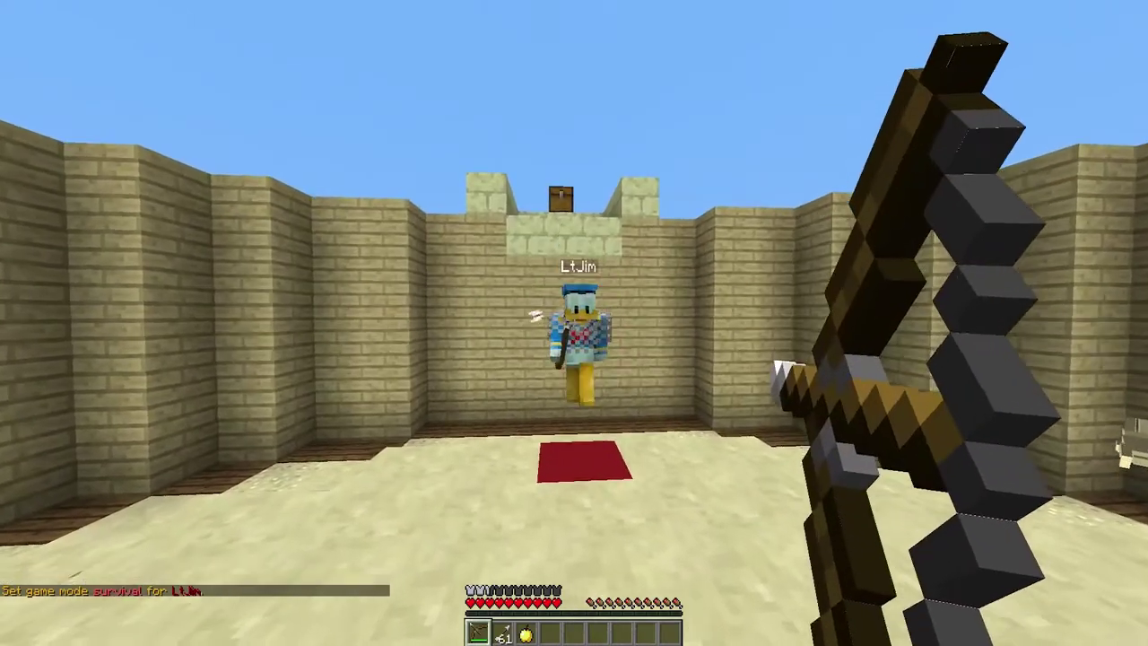
pyautogui.rightClick(574, 323)
pyautogui.rightClick(575, 323)
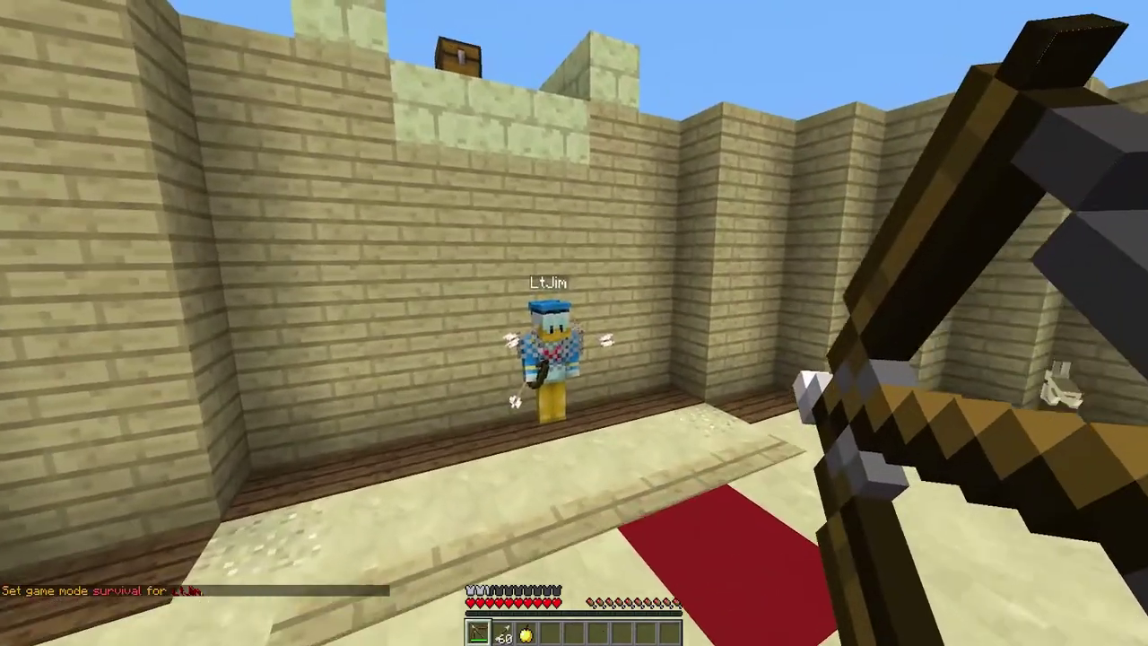
pyautogui.rightClick(575, 322)
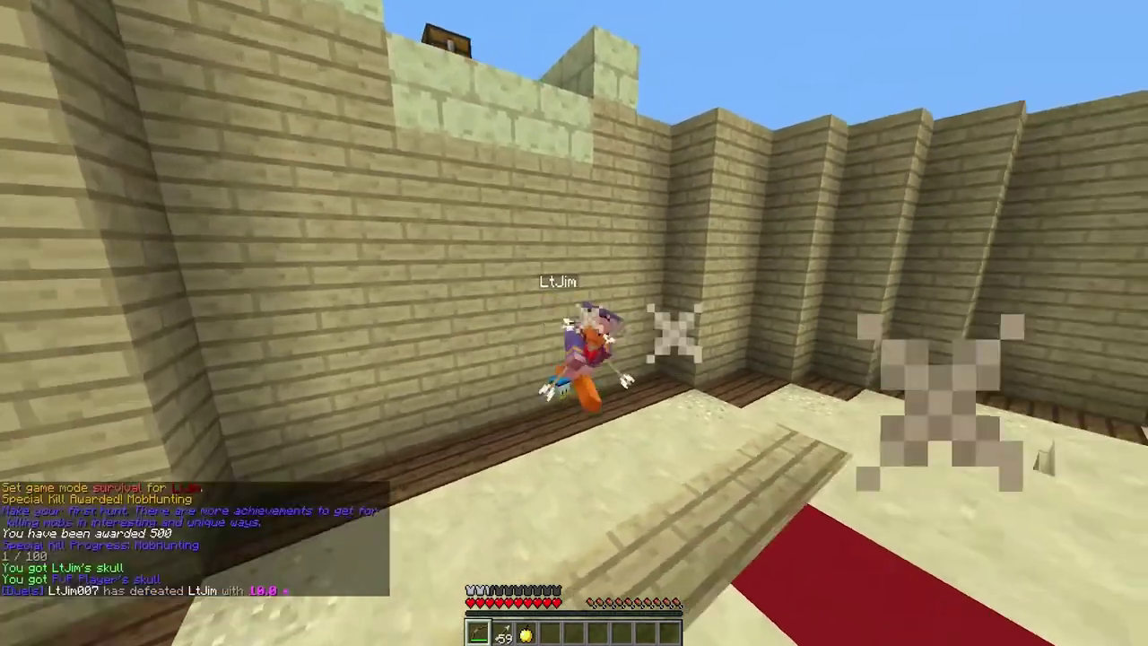
pyautogui.press('2')
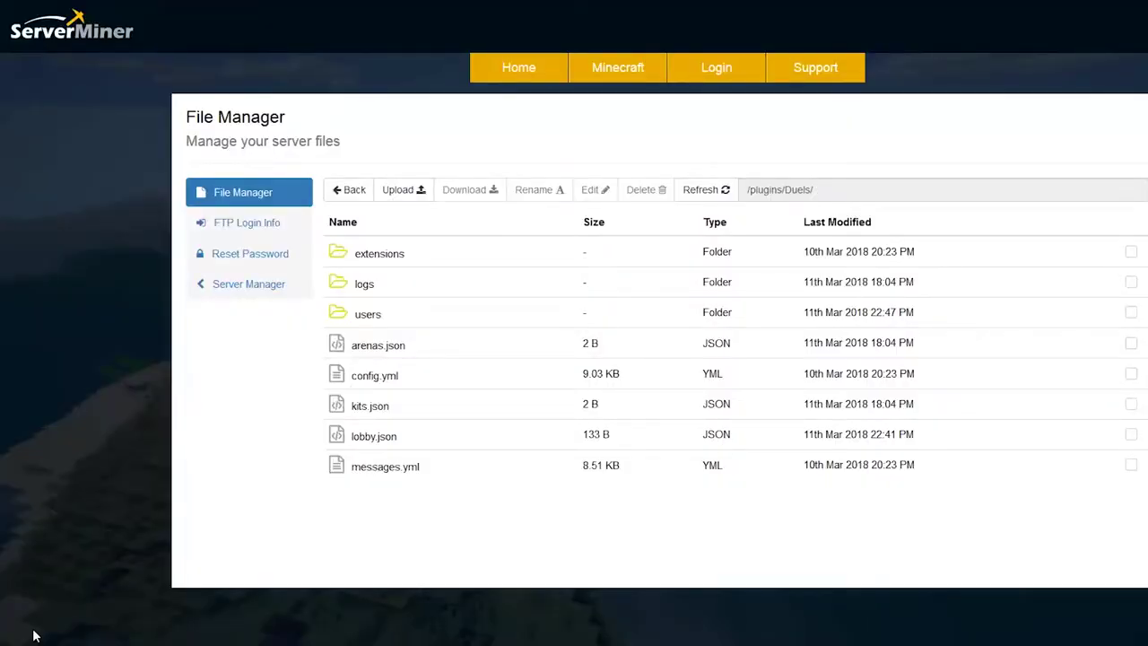
# Step: Switch to the ServerMiner File Manager and open config.yml from the /plugins/Duels/ folder for editing
pyautogui.moveTo(518, 566); pyautogui.dragTo(216, 405)
pyautogui.click(197, 395)
pyautogui.doubleClick(369, 375)
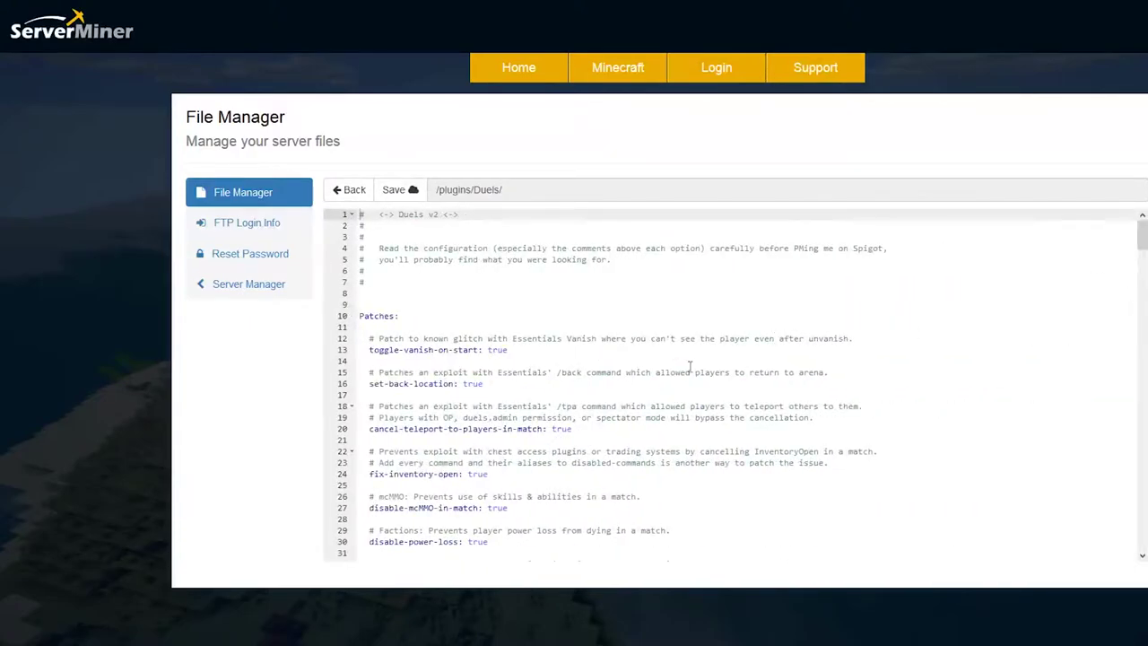
# Step: Examine the Patches section of config.yml, including set-back-location and the teleport, PvP and creative-dueling options
pyautogui.moveTo(420, 315); pyautogui.dragTo(359, 316)
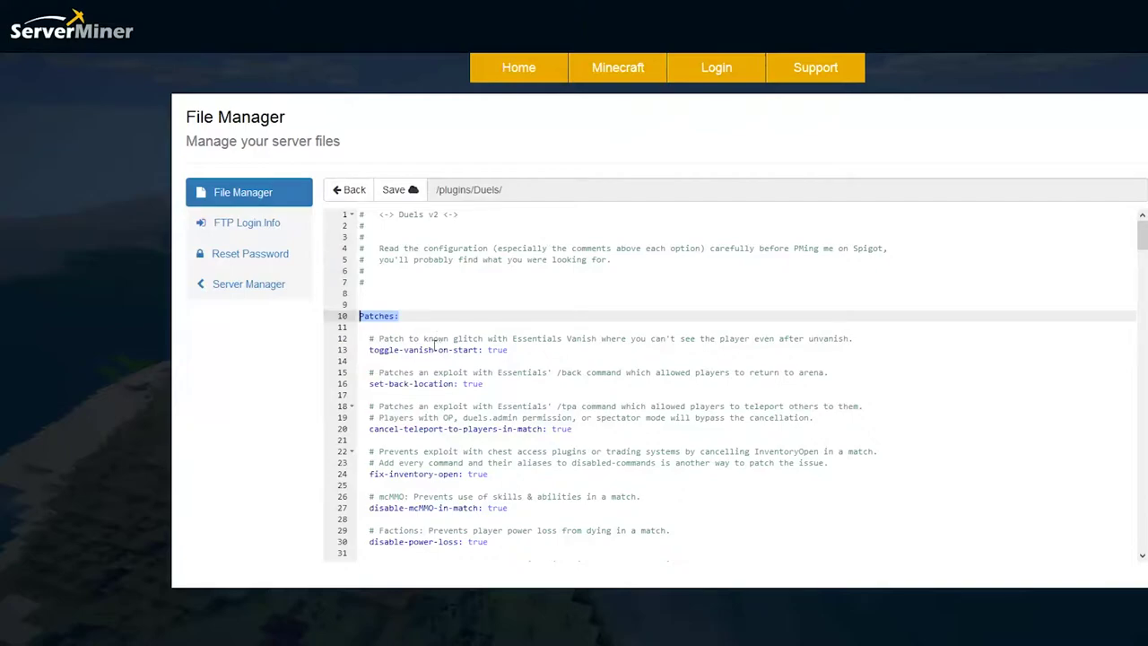
pyautogui.scroll(-1, 429, 375)
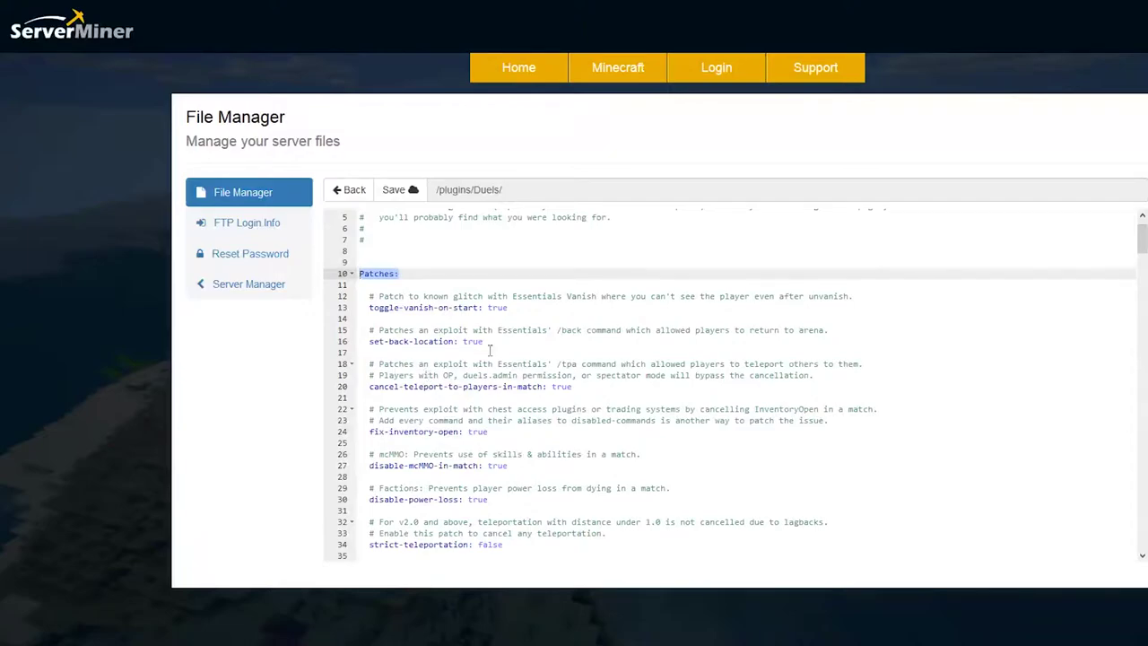
pyautogui.moveTo(509, 342); pyautogui.dragTo(377, 338)
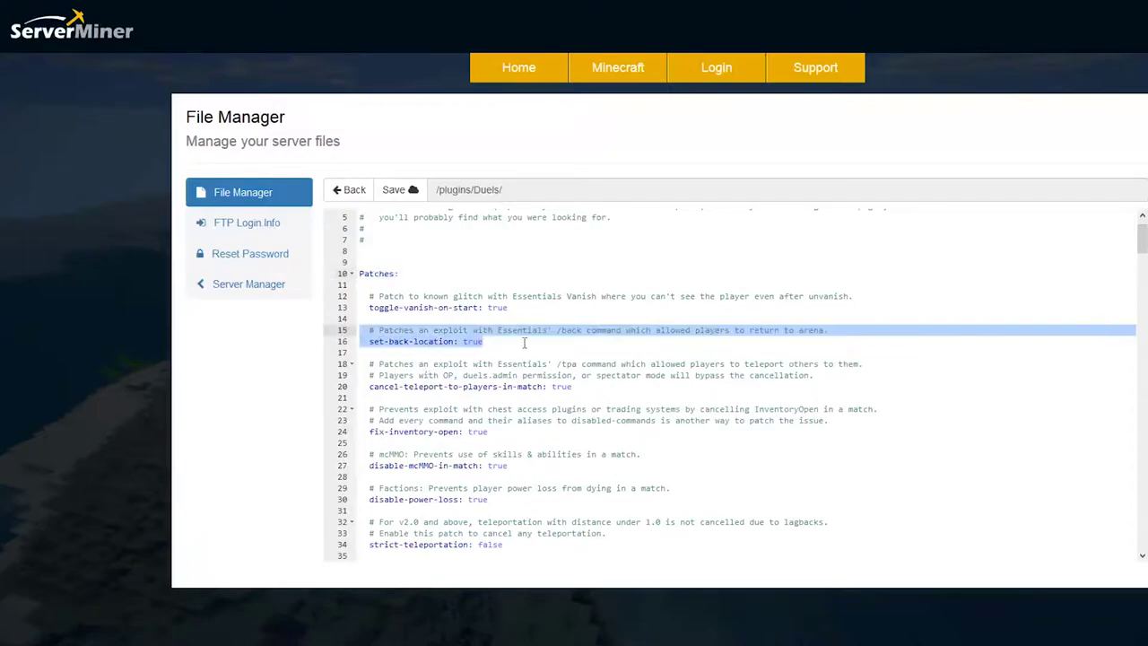
pyautogui.click(484, 341)
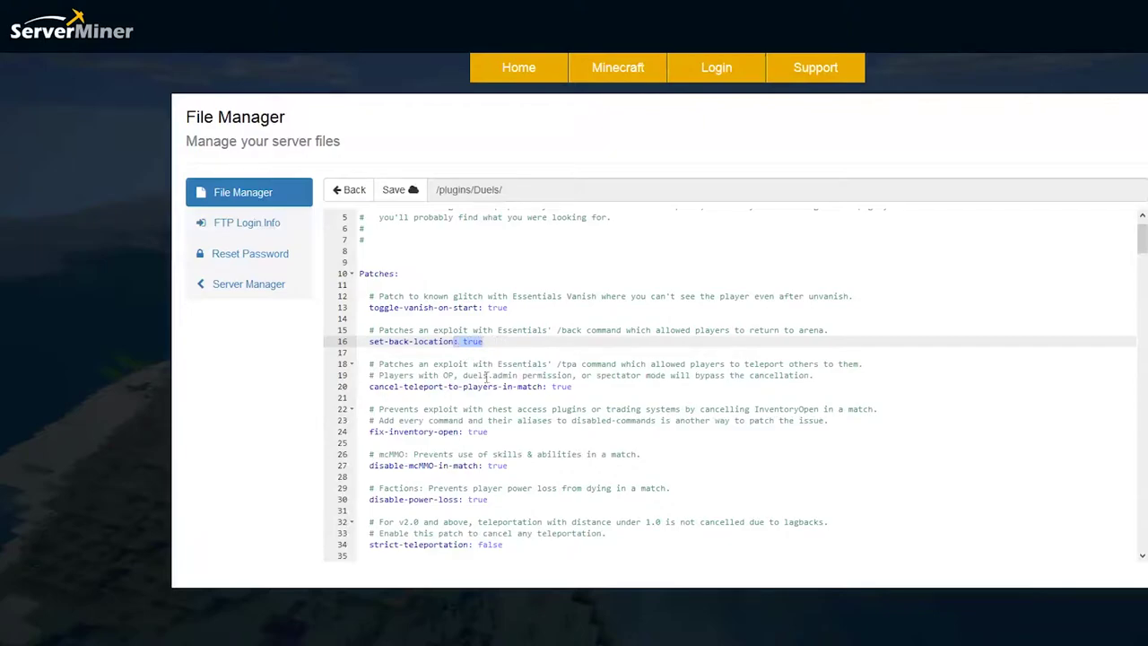
pyautogui.scroll(-1, 486, 377)
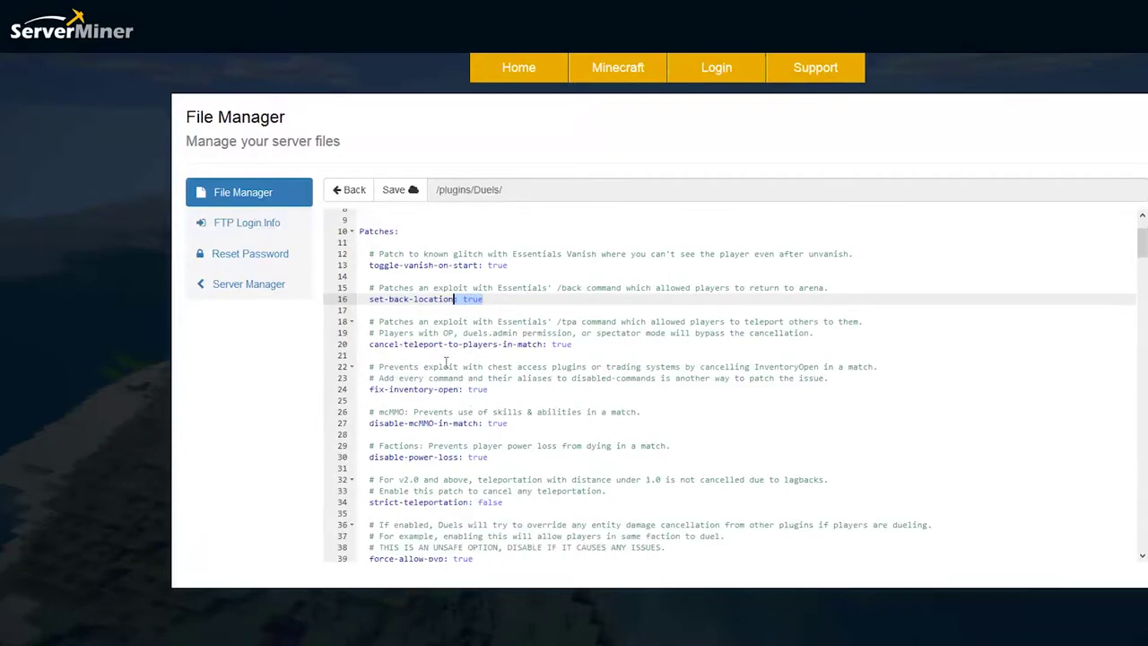
pyautogui.scroll(-3, 450, 266)
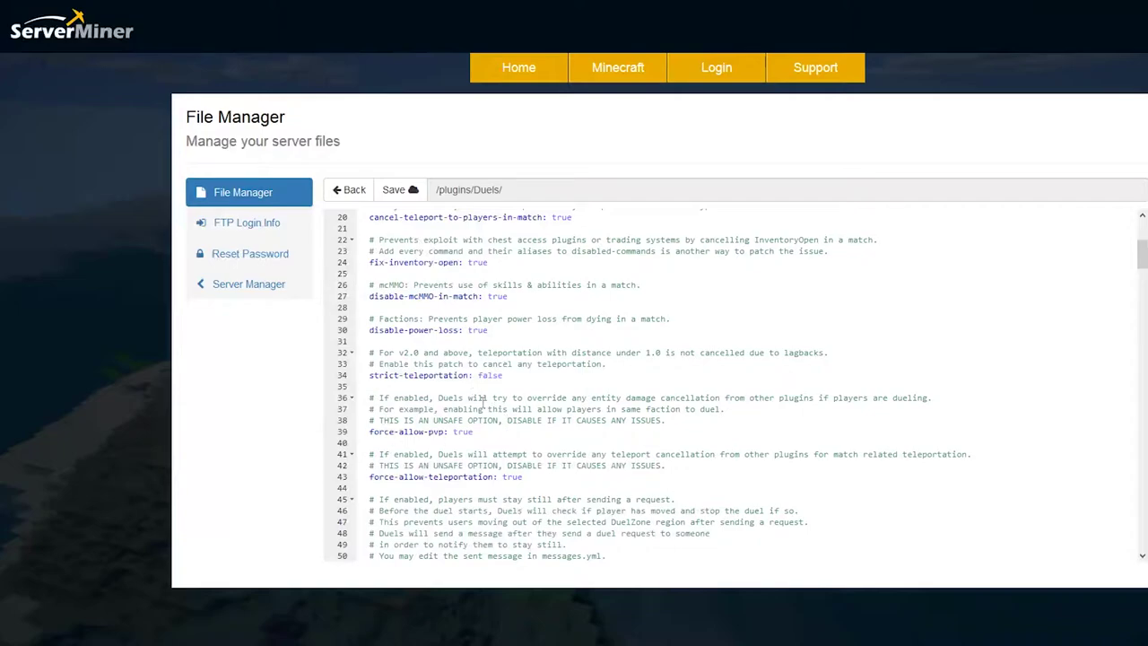
pyautogui.scroll(-3, 480, 475)
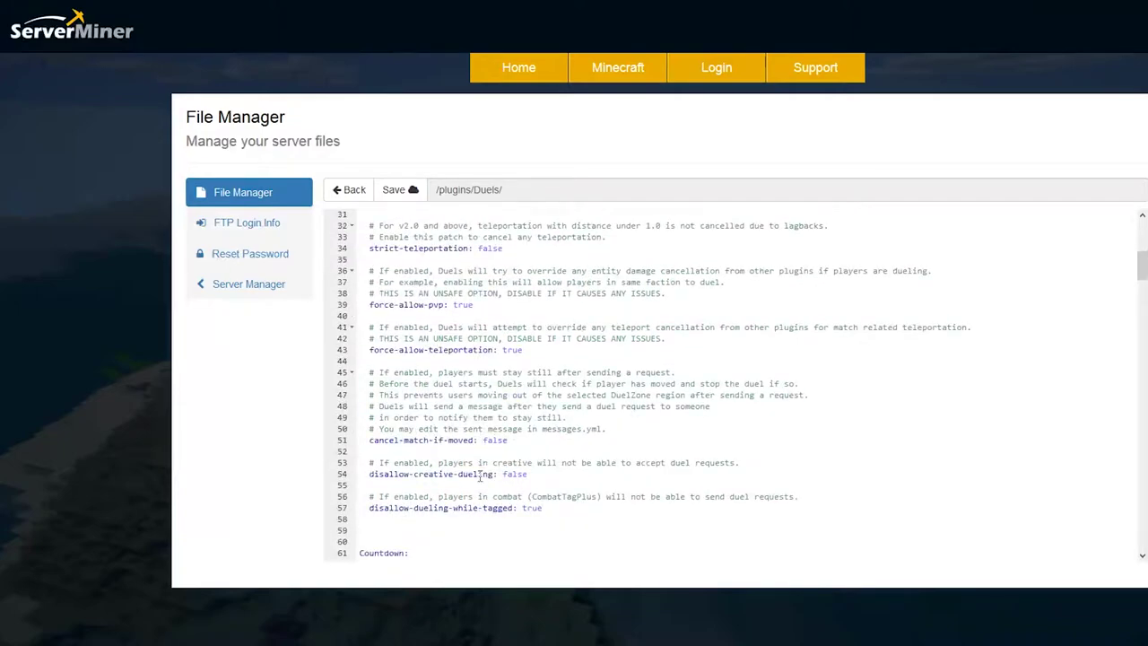
# Step: Examine the Countdown section: the enable option, the countdown messages, and the projectile and PvP blocking settings
pyautogui.scroll(-6, 481, 476)
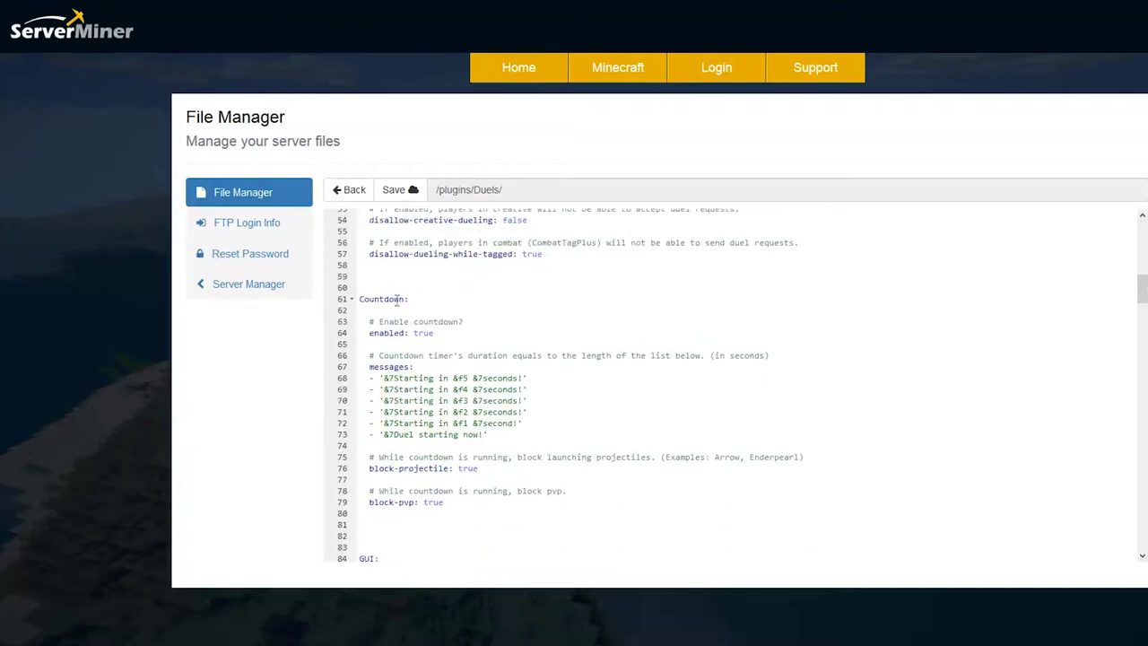
pyautogui.moveTo(439, 335); pyautogui.dragTo(361, 322)
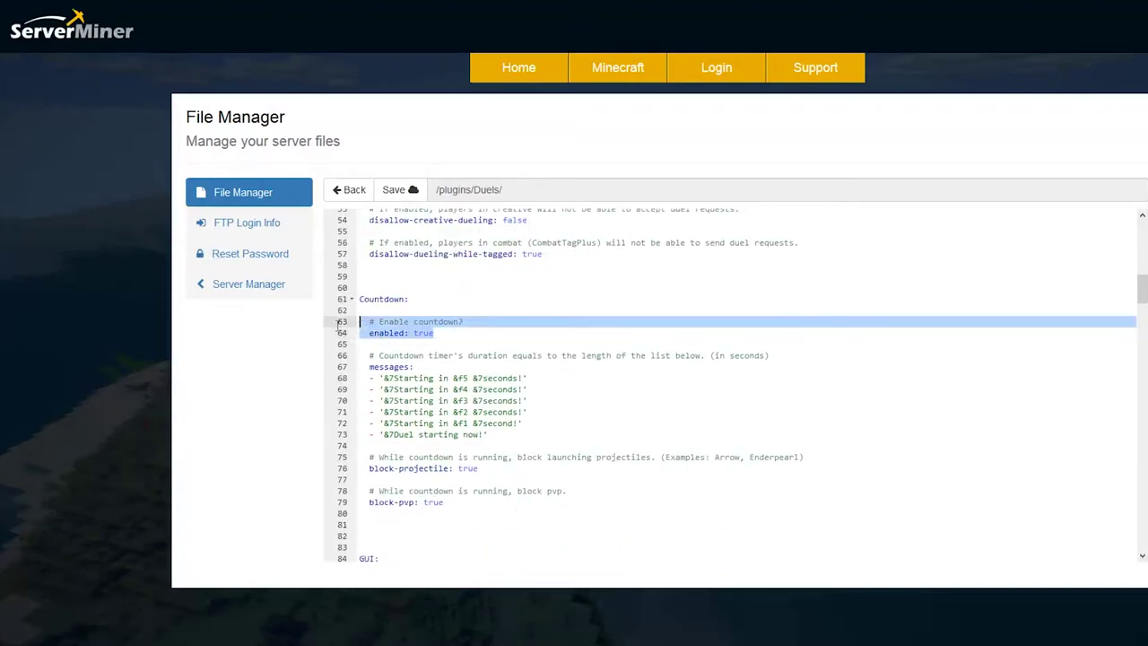
pyautogui.scroll(-1, 517, 404)
pyautogui.moveTo(509, 393); pyautogui.dragTo(345, 337)
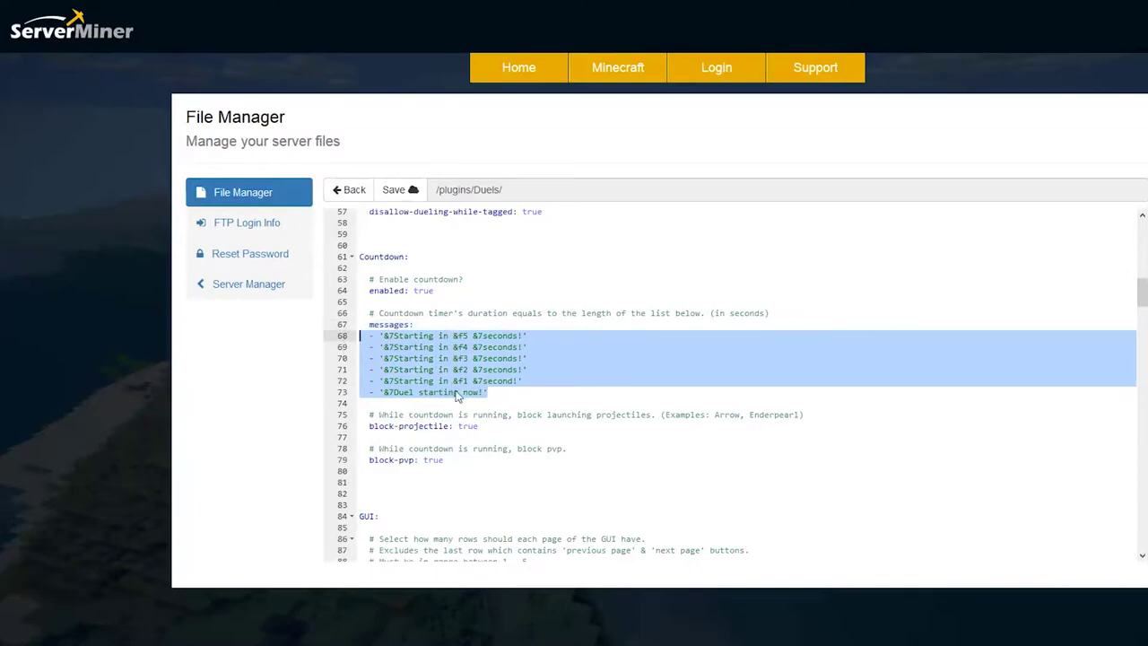
pyautogui.scroll(-1, 459, 420)
pyautogui.moveTo(459, 419); pyautogui.dragTo(340, 392)
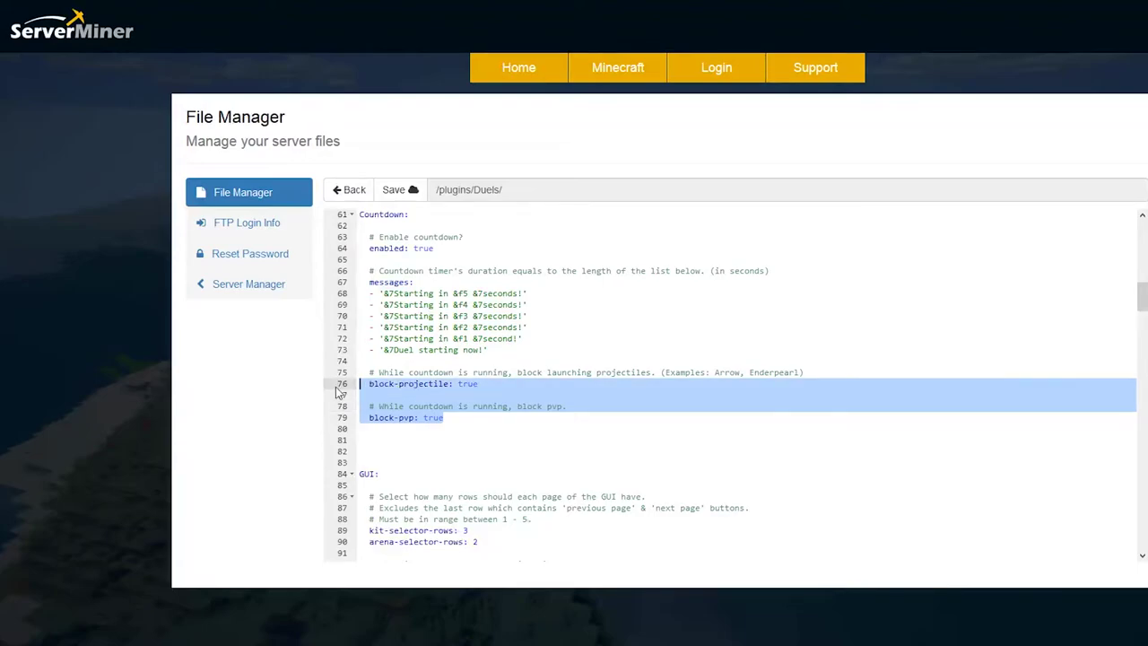
# Step: Examine the GUI selector rows and arena display names, and the Spectating section's whitelisted commands
pyautogui.scroll(-4, 501, 472)
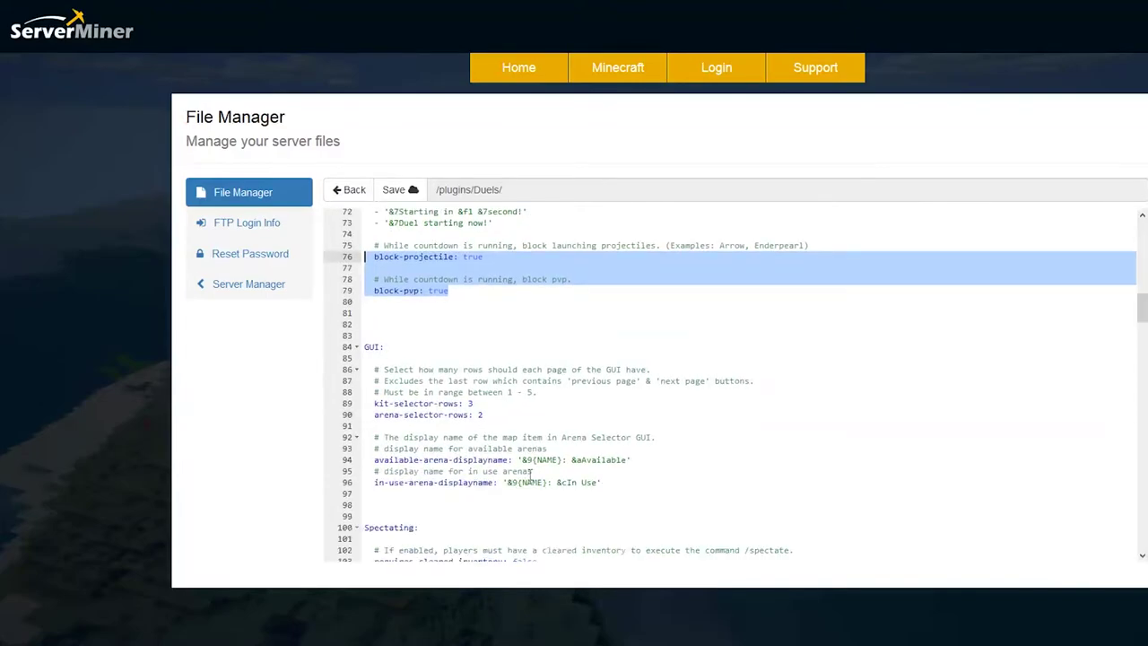
pyautogui.moveTo(631, 445); pyautogui.dragTo(346, 312)
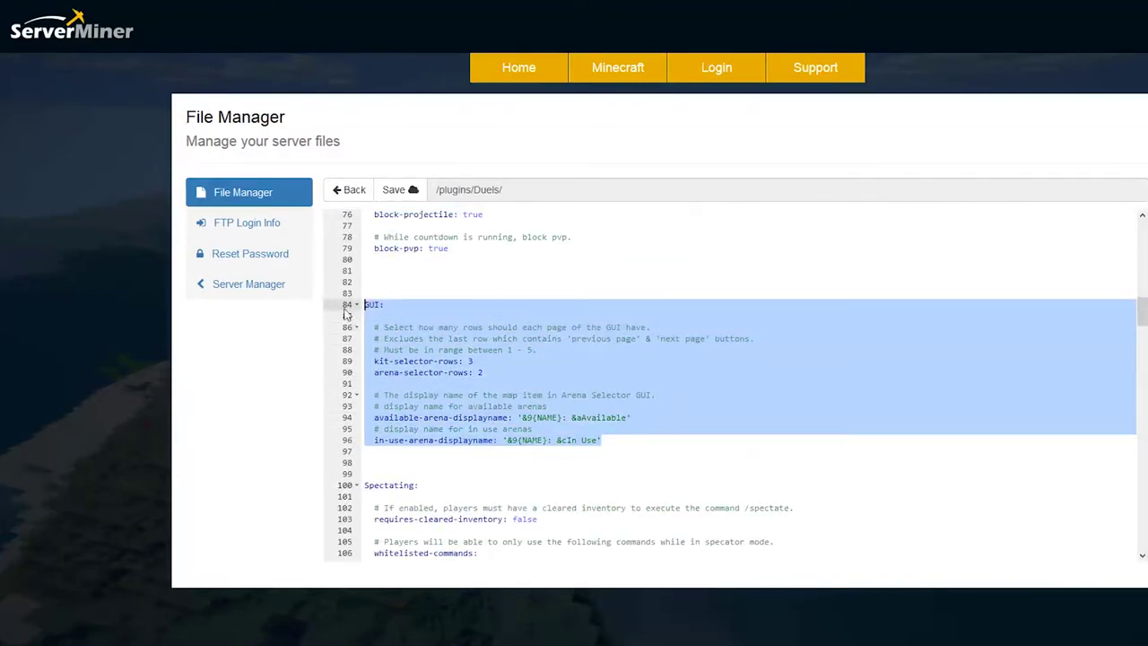
pyautogui.click(465, 399)
pyautogui.scroll(-6, 465, 413)
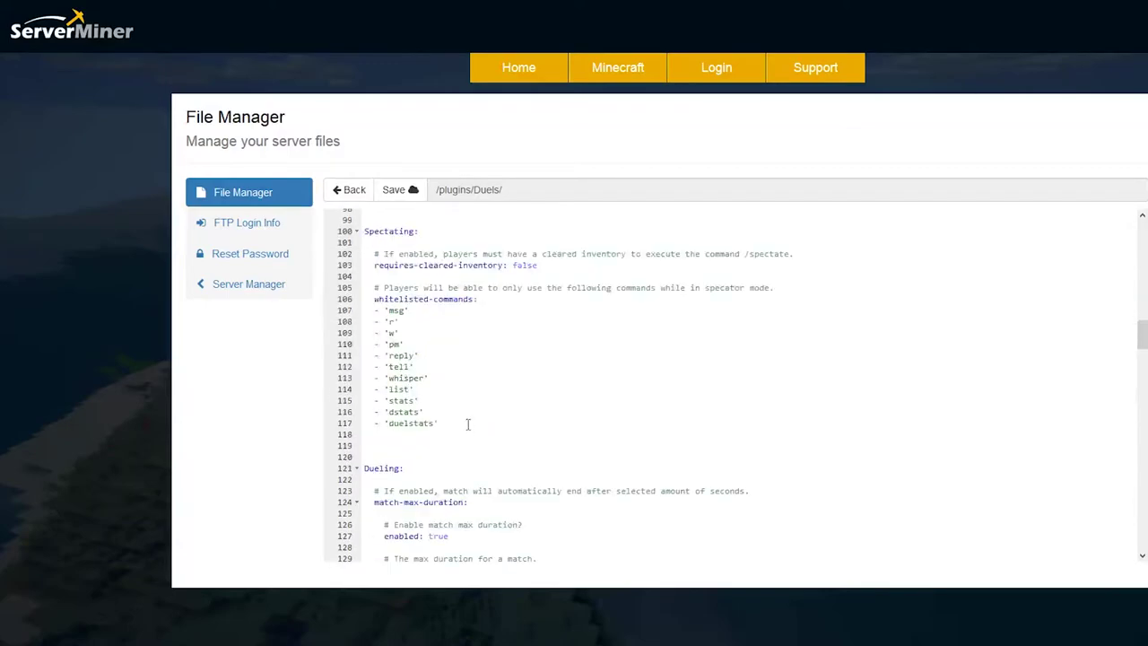
pyautogui.moveTo(466, 423); pyautogui.dragTo(341, 225)
pyautogui.click(484, 299)
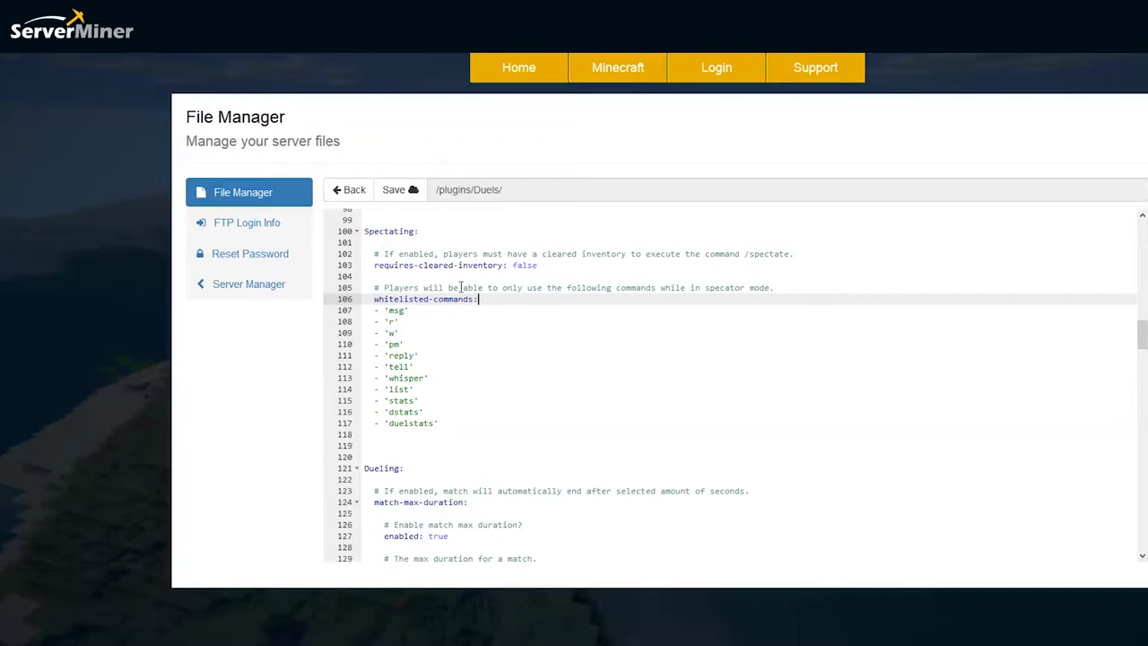
pyautogui.moveTo(439, 424); pyautogui.dragTo(377, 310)
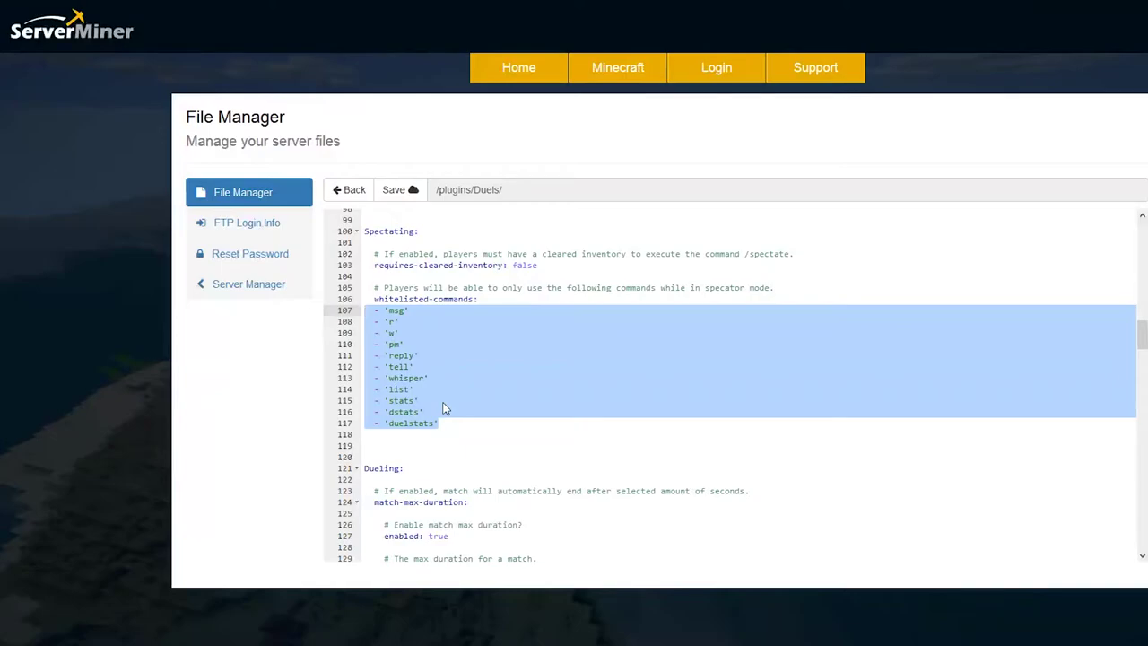
# Step: Examine the Dueling section's match-max-duration settings and the match-end-commands for winner and loser
pyautogui.scroll(-5, 446, 408)
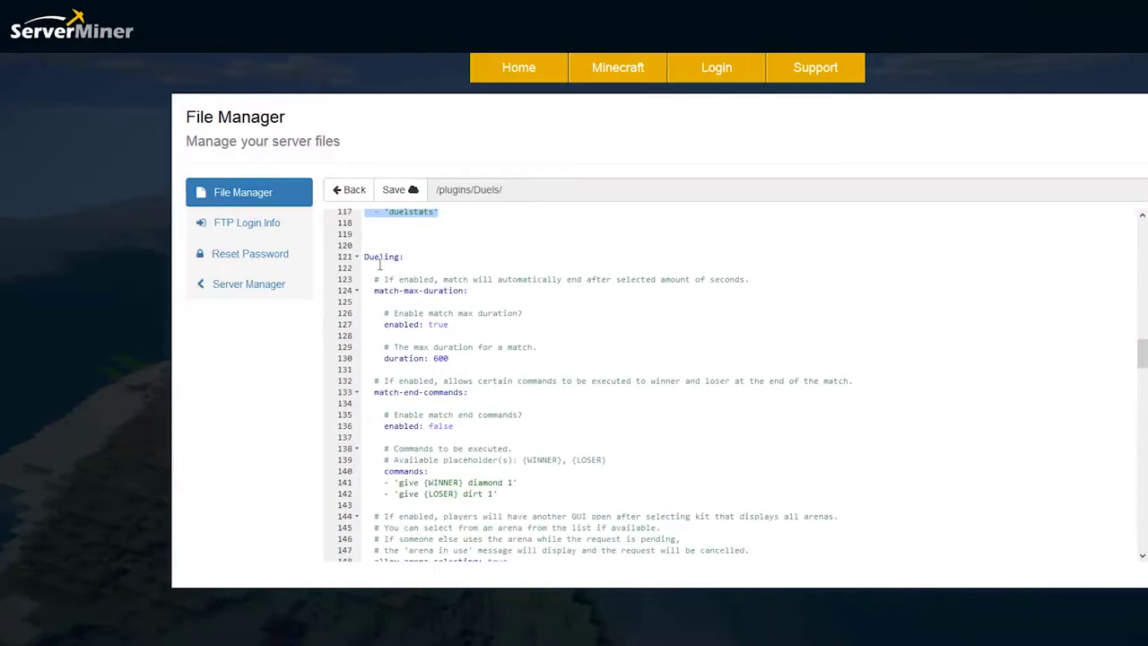
pyautogui.moveTo(453, 326); pyautogui.dragTo(345, 274)
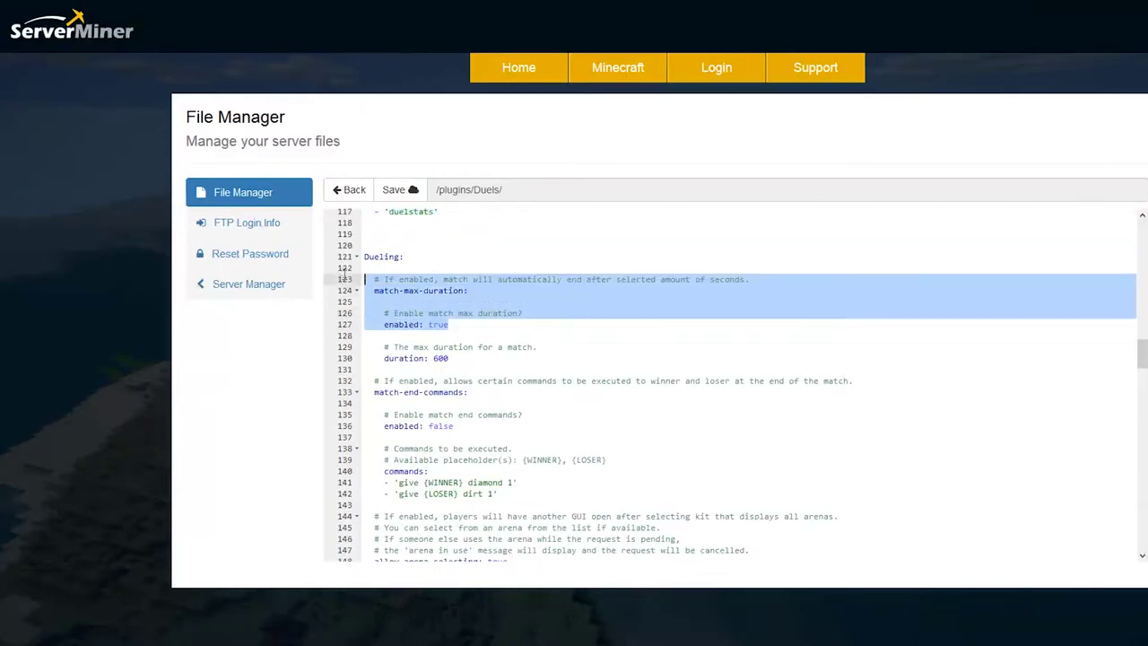
pyautogui.doubleClick(449, 359)
pyautogui.scroll(-1, 480, 395)
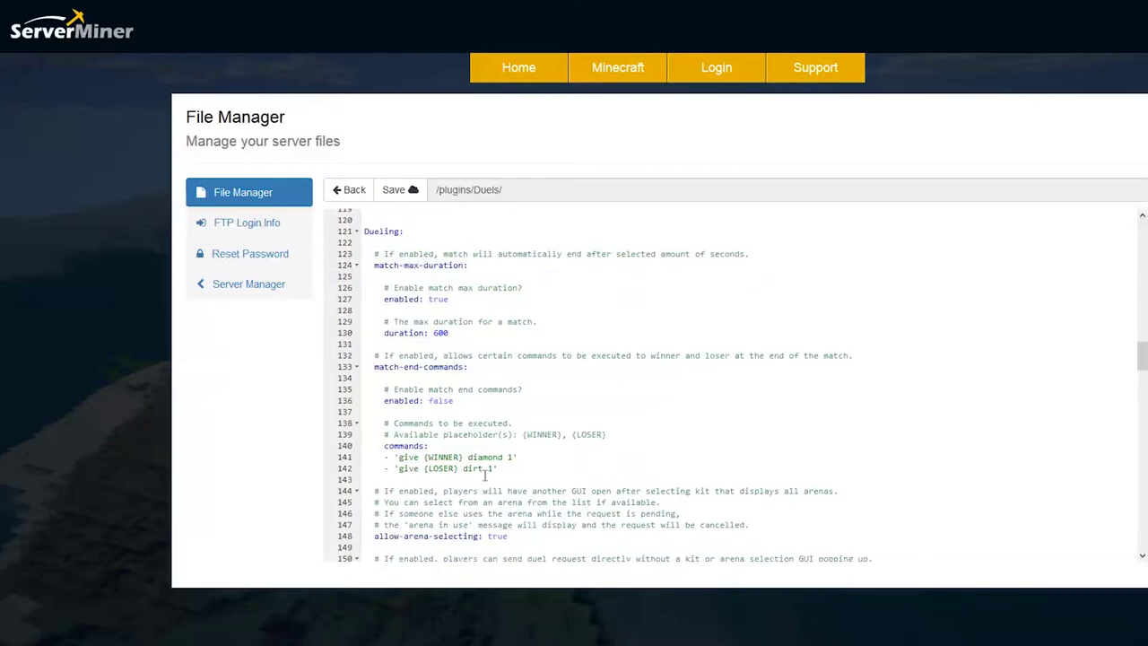
pyautogui.moveTo(544, 459); pyautogui.dragTo(364, 471)
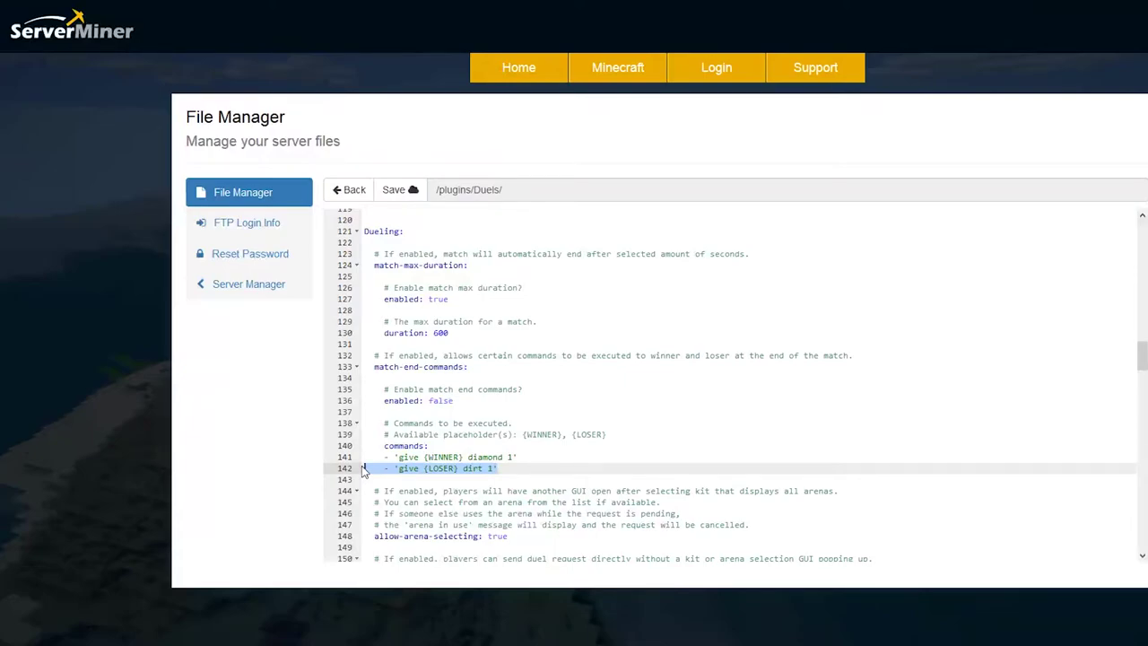
# Step: Examine the allow-arena-selecting, use-own-inventory and requires-cleared-inventory options, plus the teleport, drop-item and pick-up-item settings
pyautogui.scroll(-2, 467, 431)
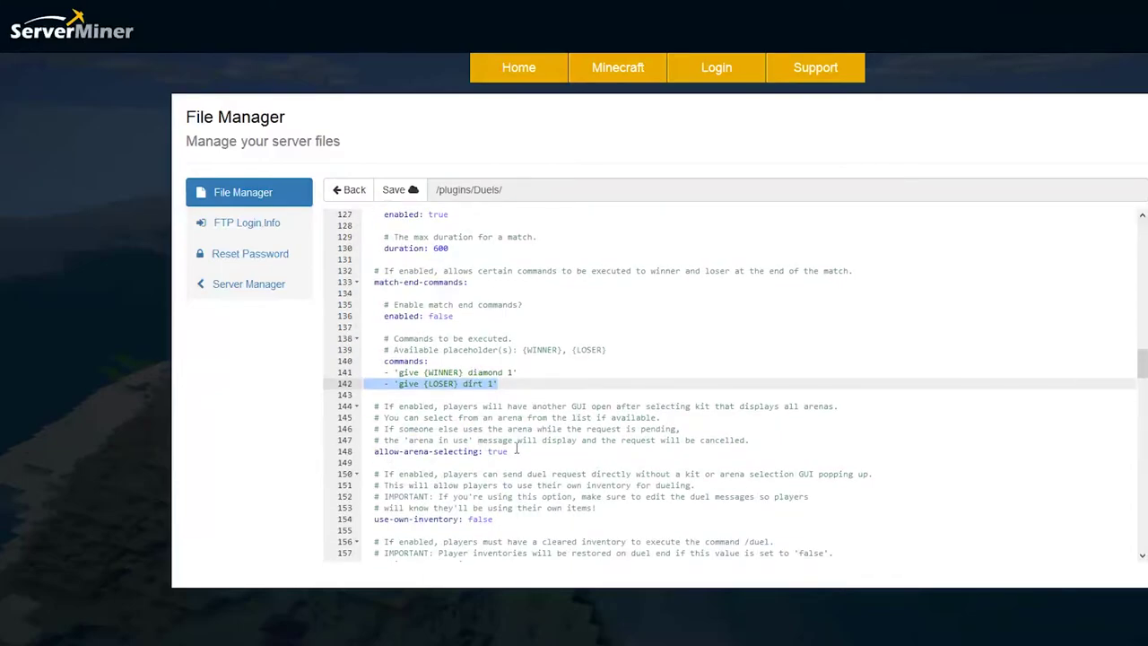
pyautogui.moveTo(519, 451); pyautogui.dragTo(384, 451)
pyautogui.scroll(-3, 481, 485)
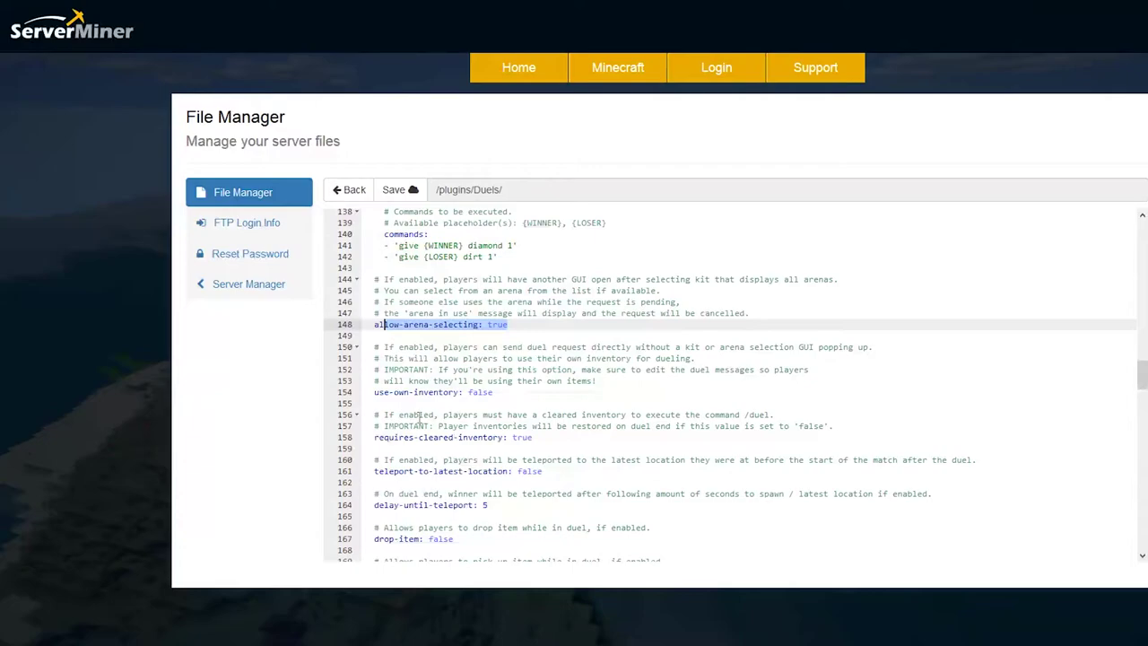
pyautogui.moveTo(494, 392); pyautogui.dragTo(377, 370)
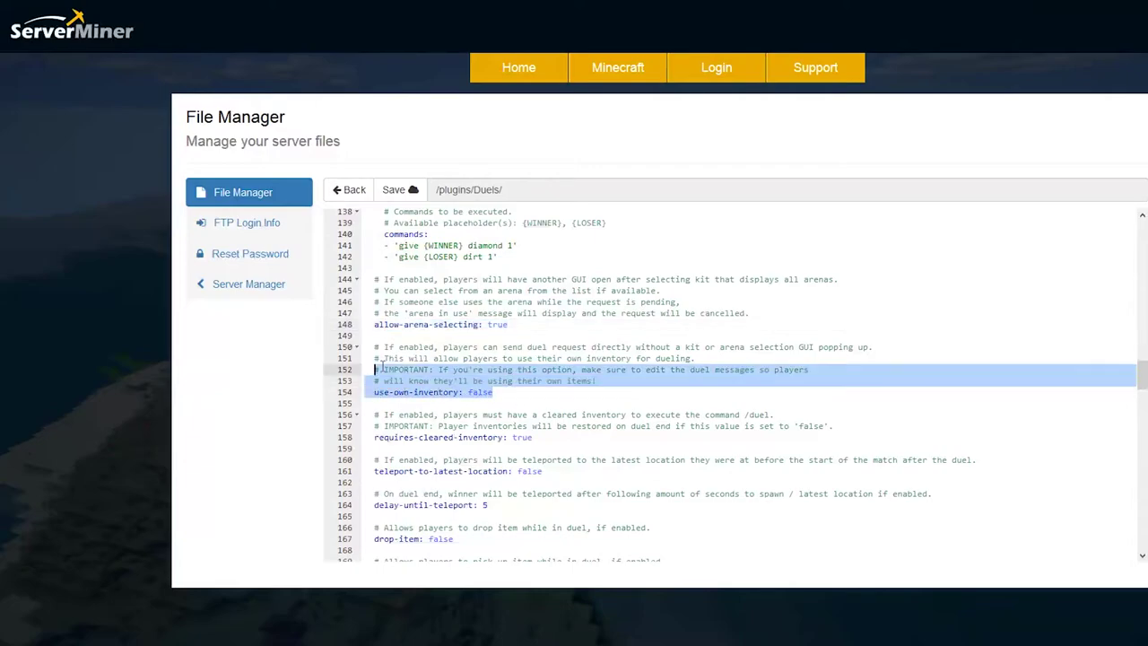
pyautogui.click(435, 403)
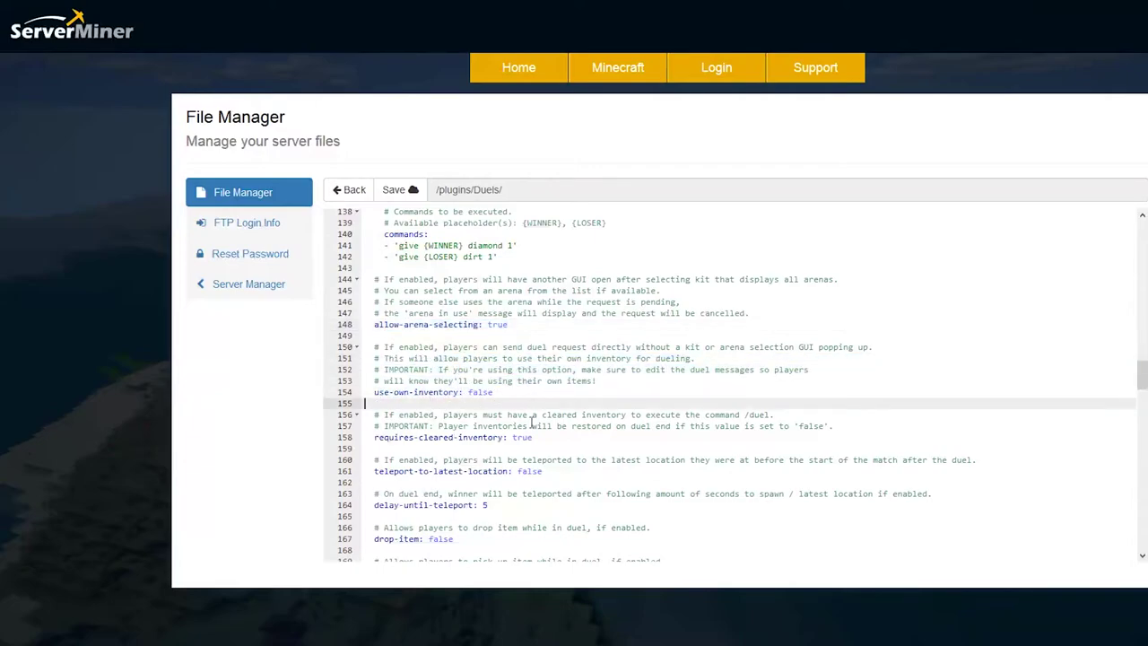
pyautogui.scroll(-2, 530, 420)
pyautogui.scroll(-2, 510, 417)
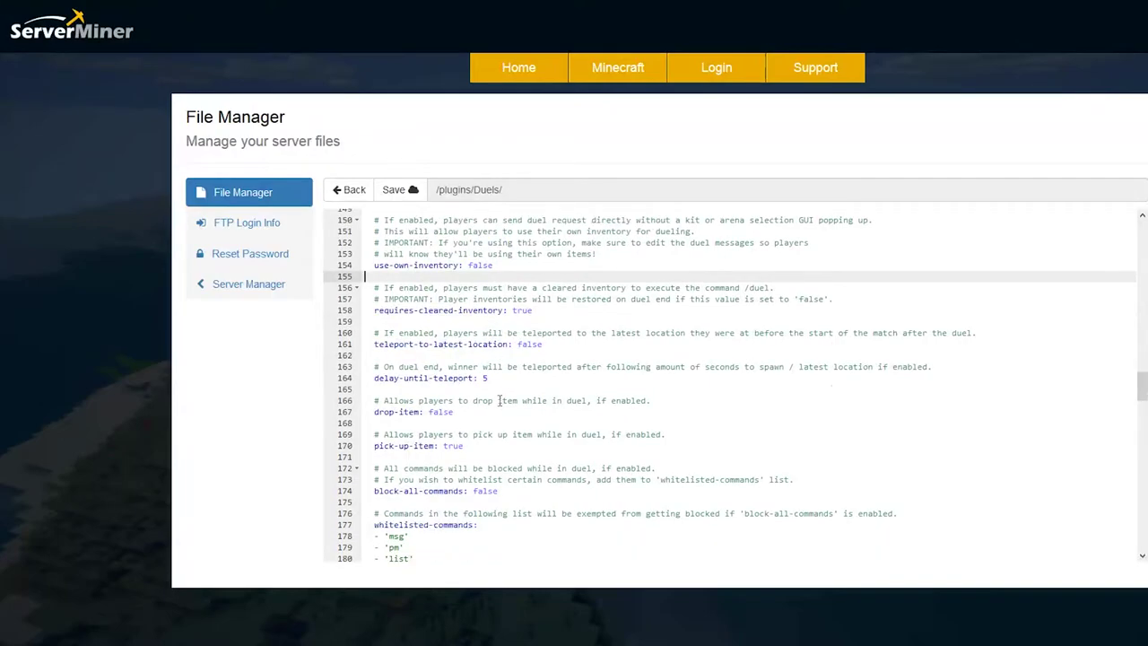
pyautogui.moveTo(532, 453); pyautogui.dragTo(370, 244)
pyautogui.click(428, 393)
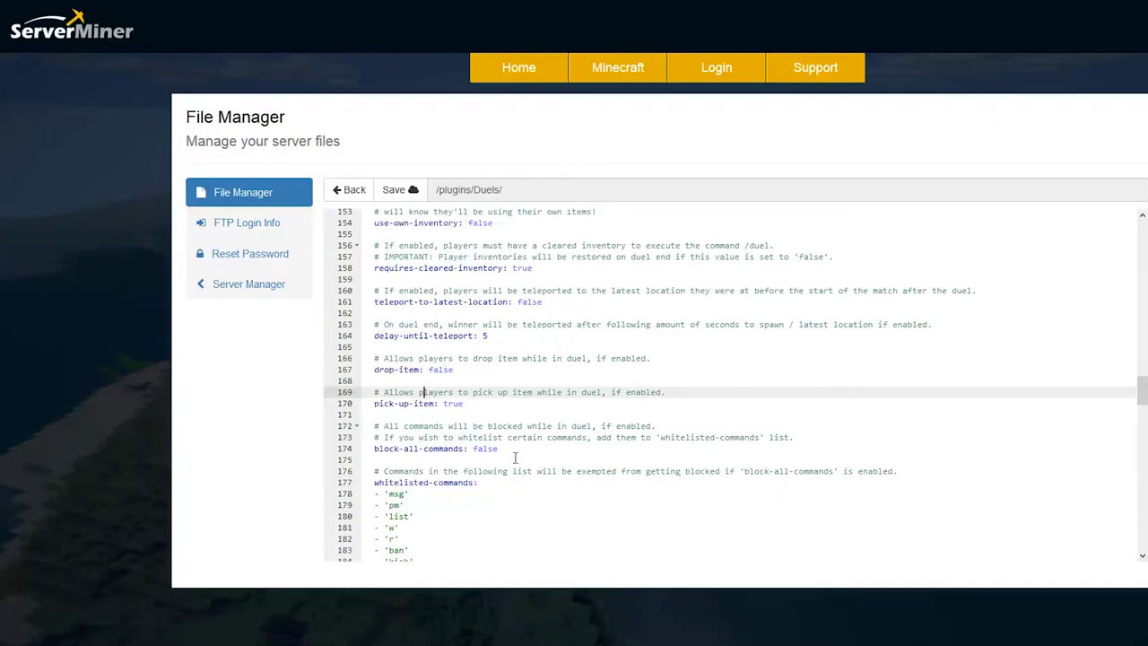
# Step: Examine the block-all-commands option and the whitelisted-commands and disabled-commands lists of the Dueling section
pyautogui.moveTo(509, 438); pyautogui.dragTo(378, 449)
pyautogui.scroll(-1, 391, 459)
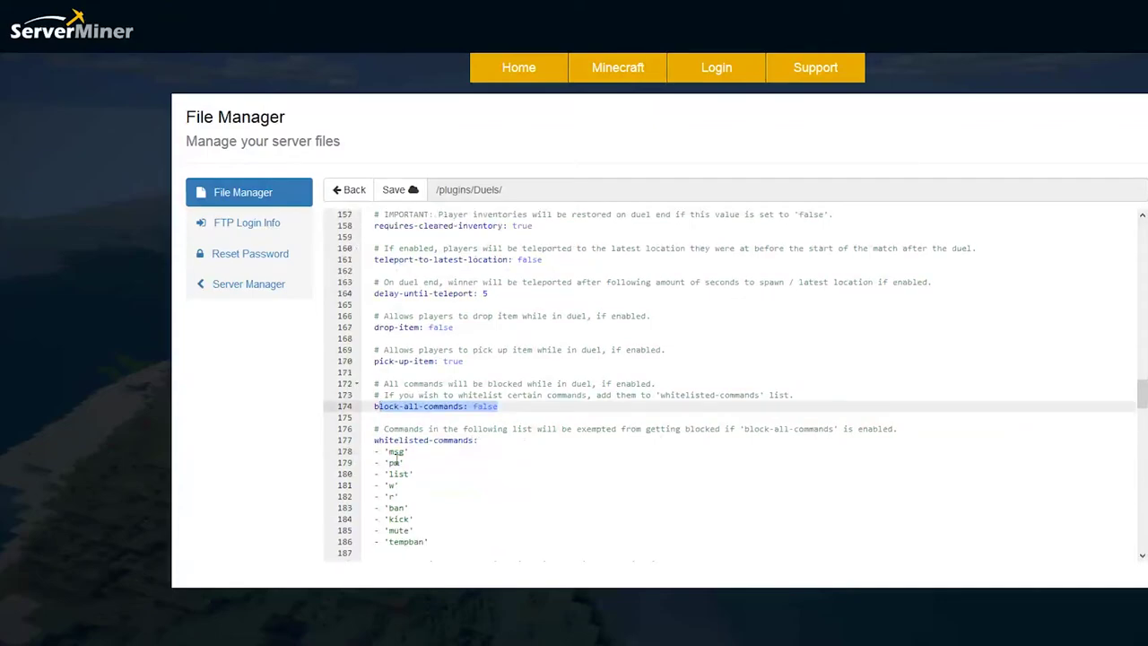
pyautogui.scroll(-3, 394, 462)
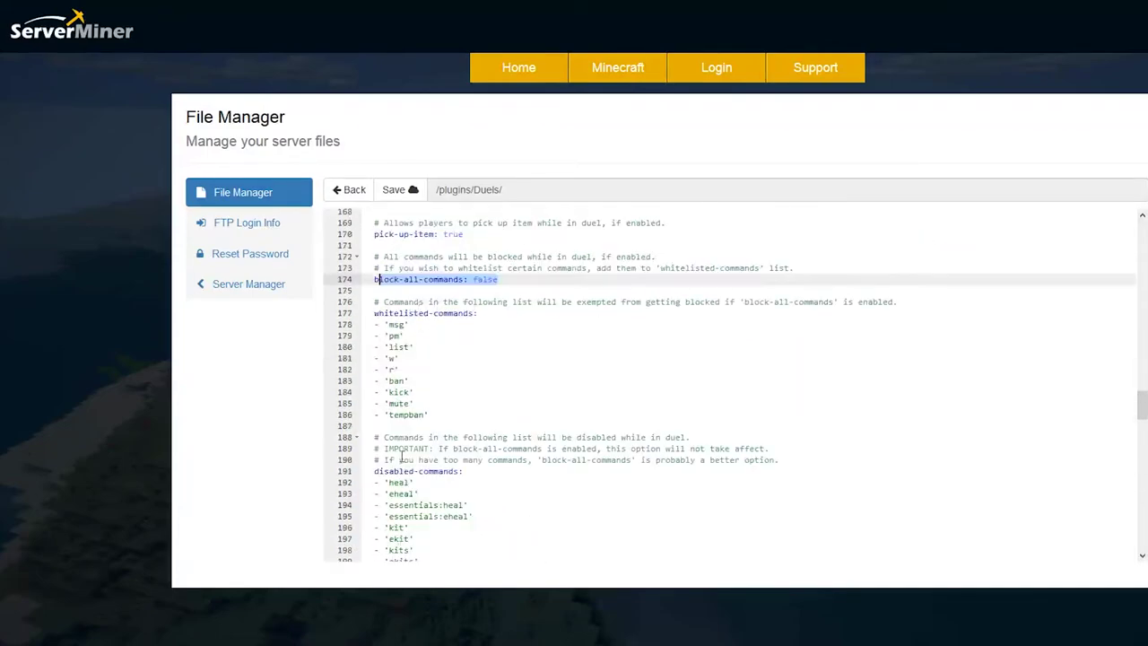
pyautogui.moveTo(430, 415); pyautogui.dragTo(351, 314)
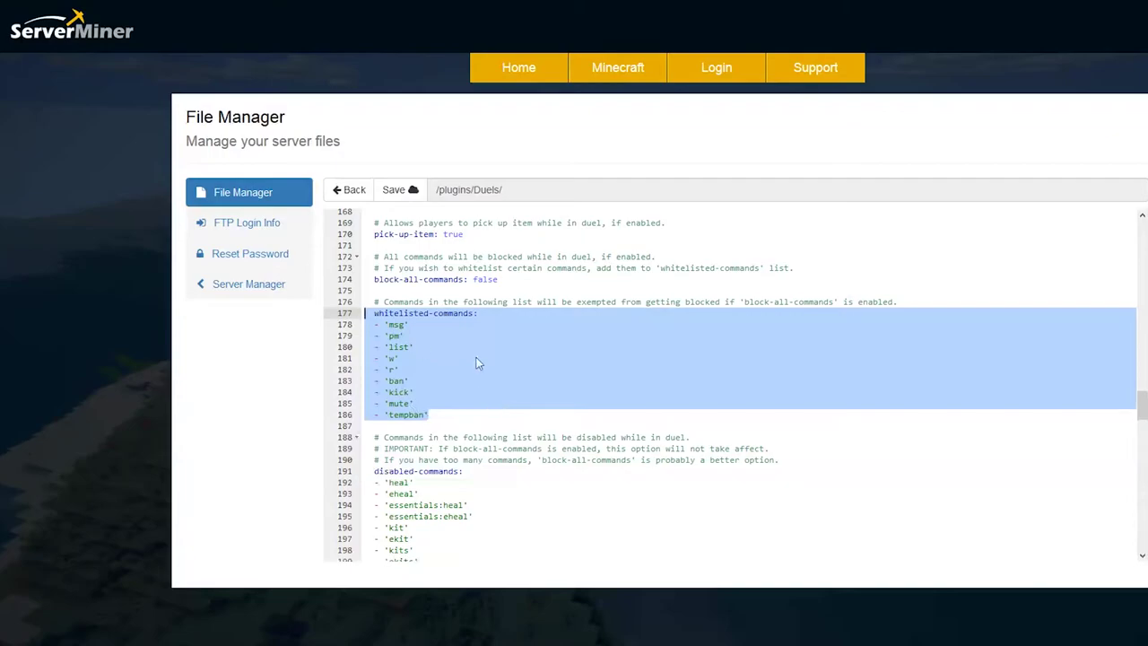
pyautogui.click(426, 366)
pyautogui.scroll(-6, 463, 406)
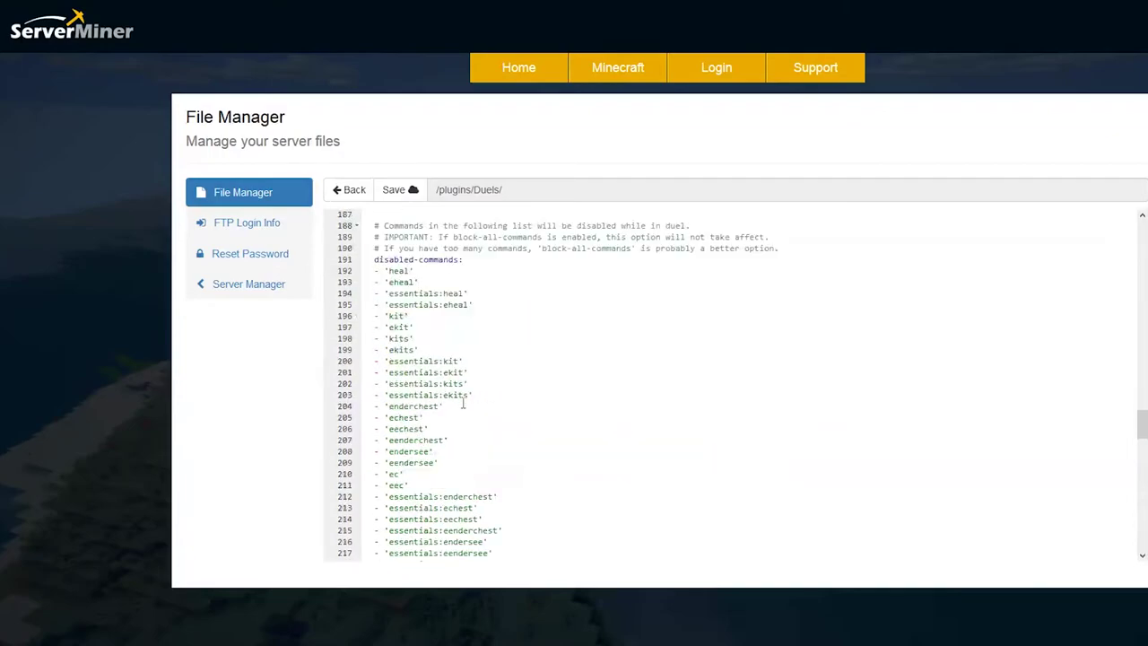
pyautogui.moveTo(369, 260); pyautogui.dragTo(457, 260)
pyautogui.click(403, 295)
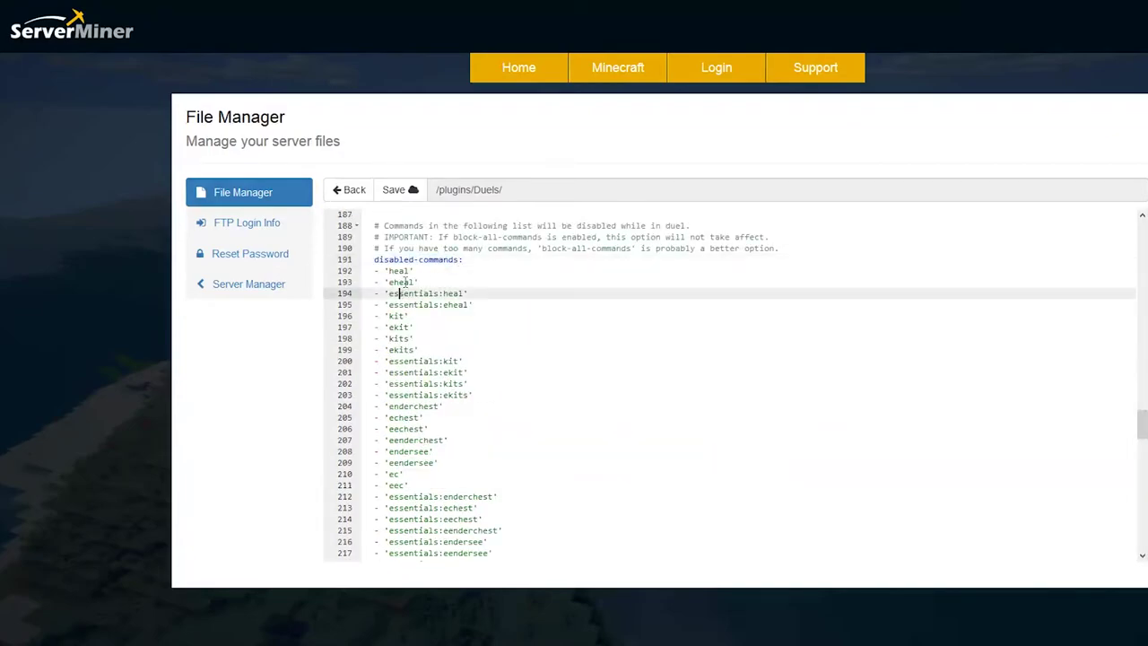
pyautogui.scroll(-1, 417, 393)
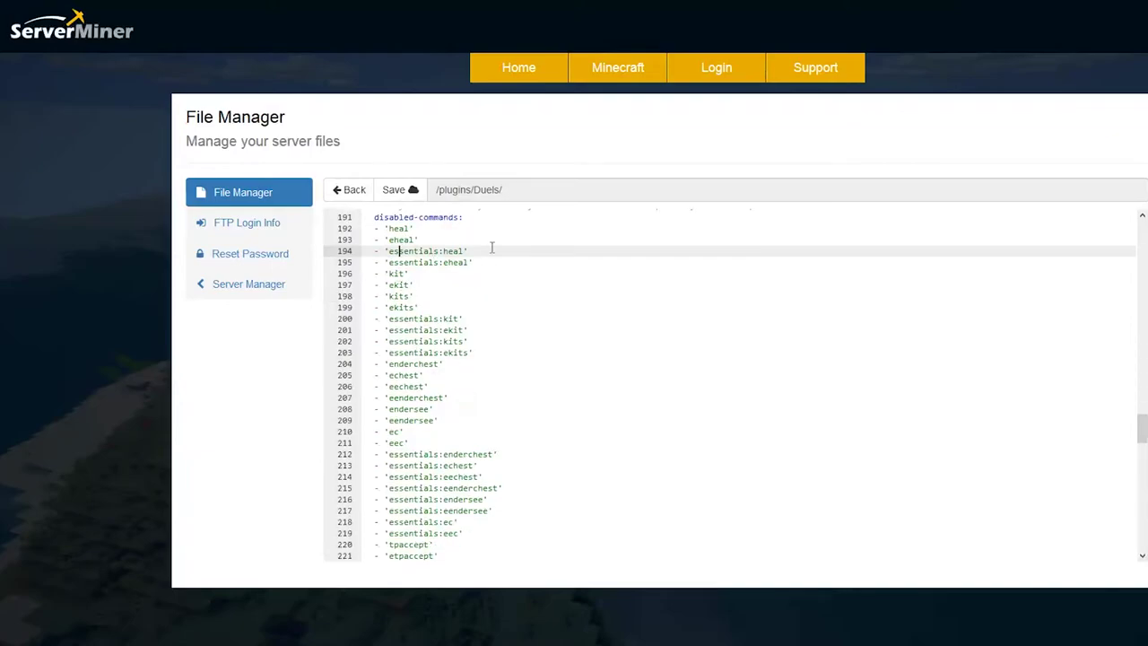
pyautogui.scroll(-2, 521, 347)
pyautogui.scroll(-10, 521, 347)
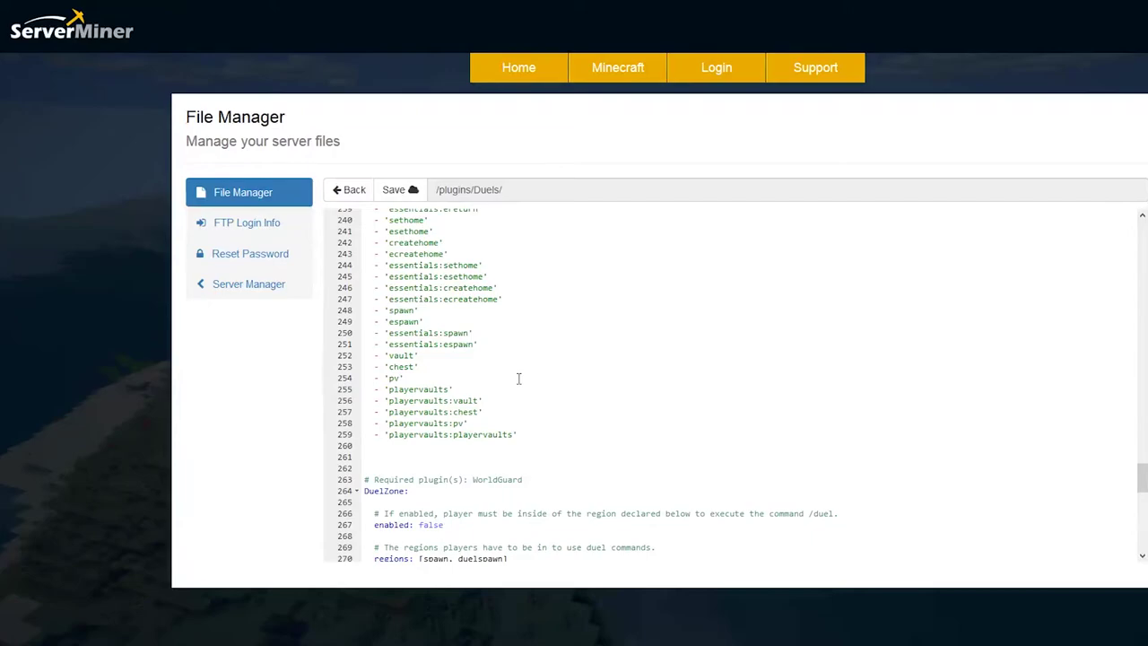
# Step: Examine the DuelZone section, including its required WorldGuard plugin and the regions for duel commands
pyautogui.scroll(-5, 519, 378)
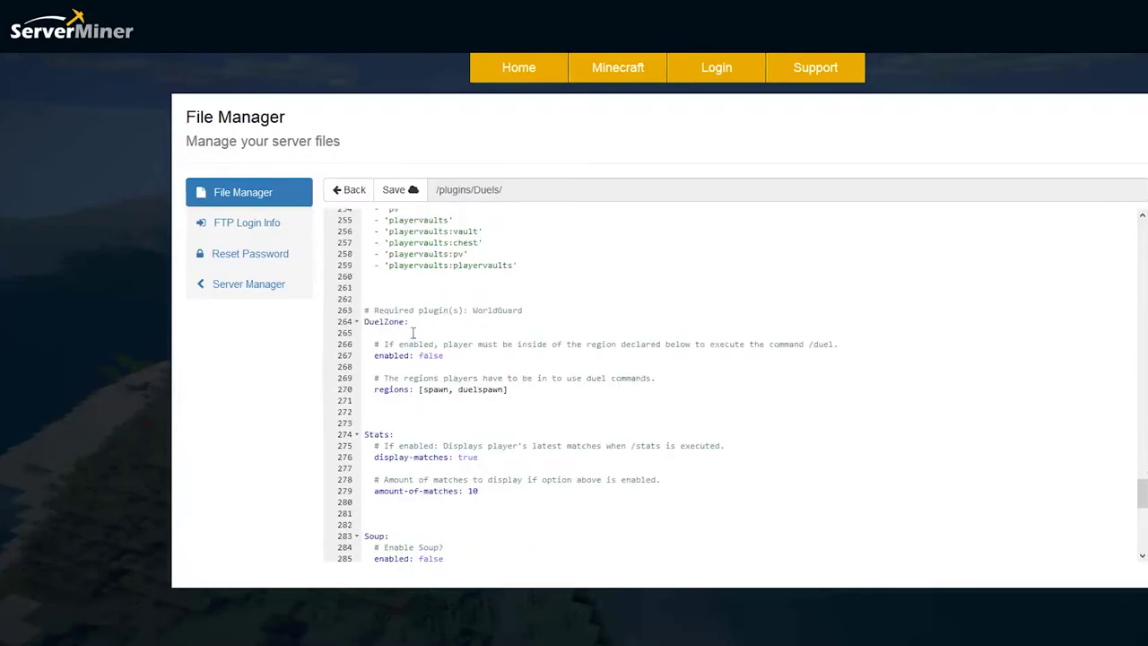
pyautogui.moveTo(410, 321); pyautogui.dragTo(358, 322)
pyautogui.moveTo(525, 310); pyautogui.dragTo(474, 311)
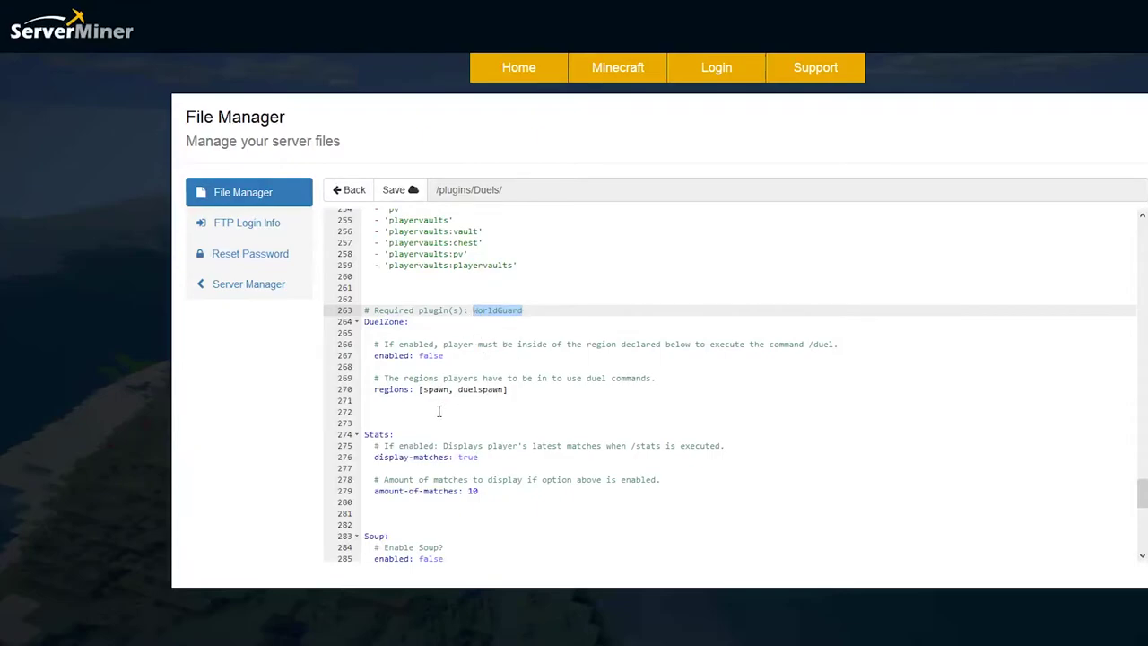
pyautogui.moveTo(507, 389); pyautogui.dragTo(419, 391)
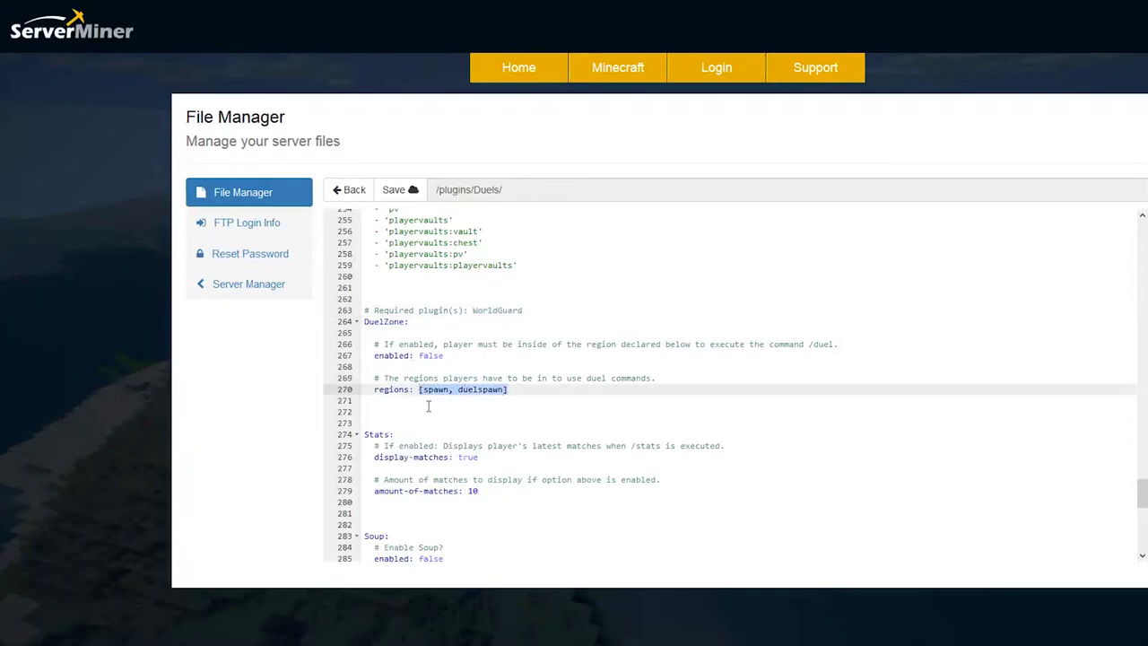
# Step: Examine the Stats section's display-matches and amount-of-matches options and the Soup section below it
pyautogui.scroll(-3, 439, 411)
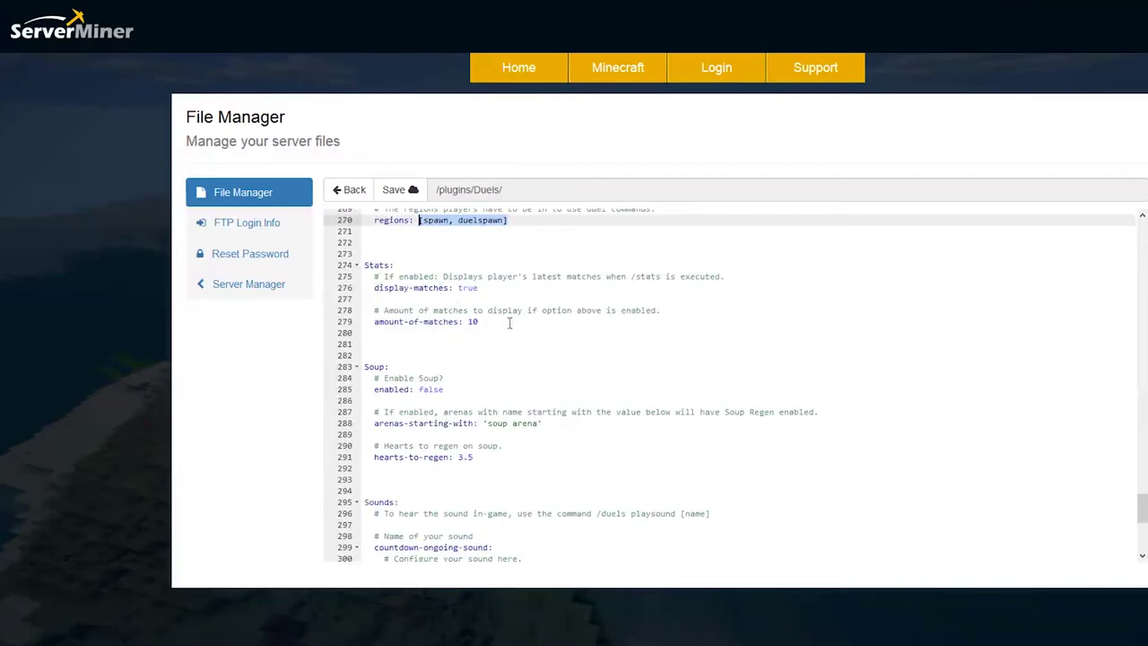
pyautogui.moveTo(502, 321); pyautogui.dragTo(348, 269)
pyautogui.click(453, 332)
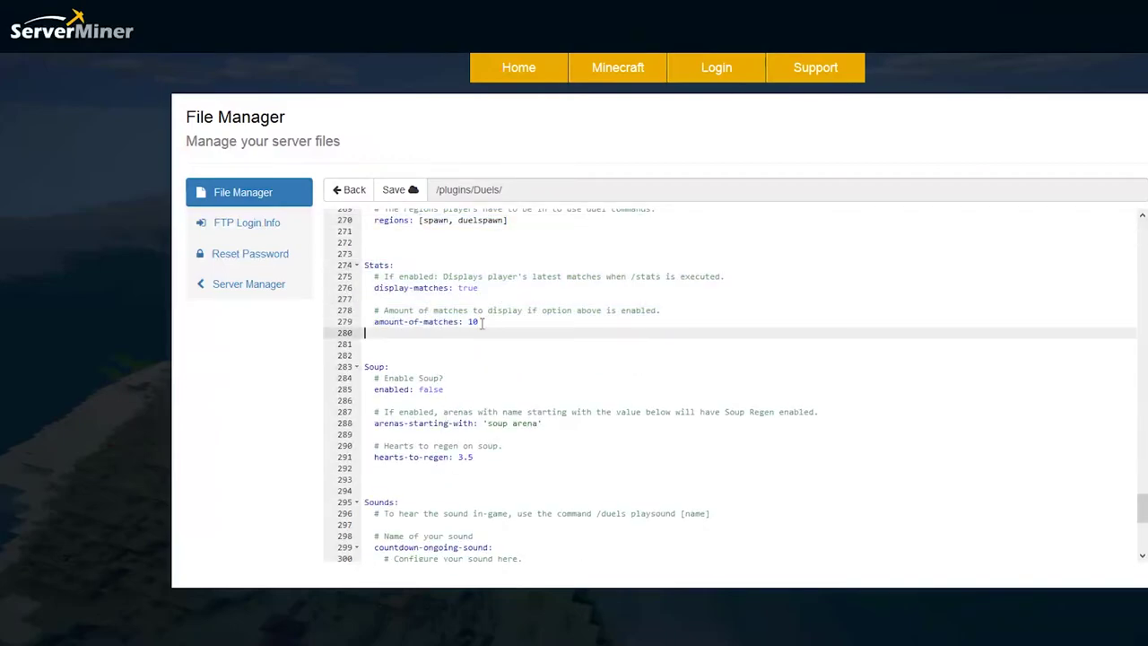
pyautogui.moveTo(499, 321); pyautogui.dragTo(443, 323)
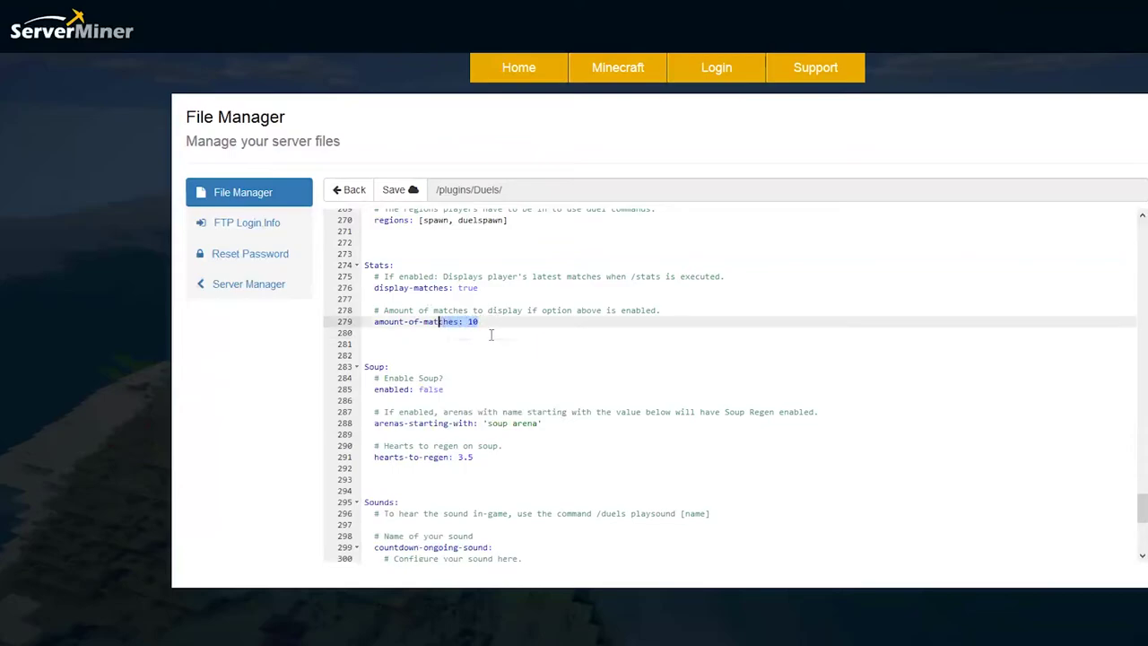
pyautogui.click(518, 327)
pyautogui.scroll(-3, 517, 377)
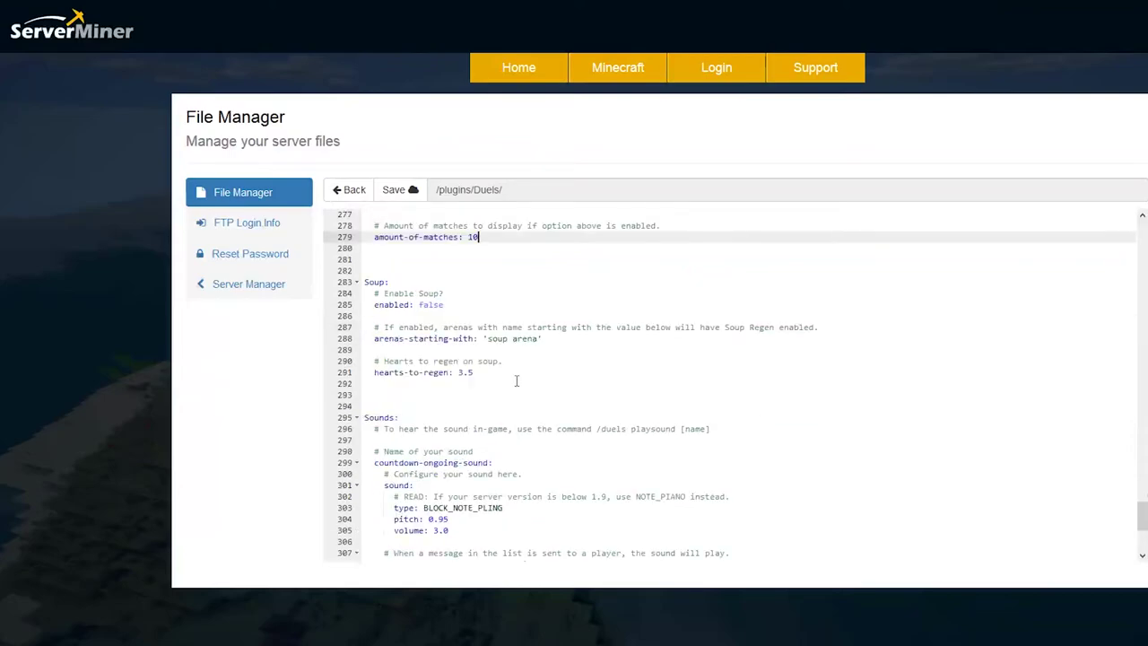
# Step: Examine the Sounds section: the countdown-ongoing and countdown-end sounds and their on-messages lists
pyautogui.scroll(-2, 494, 386)
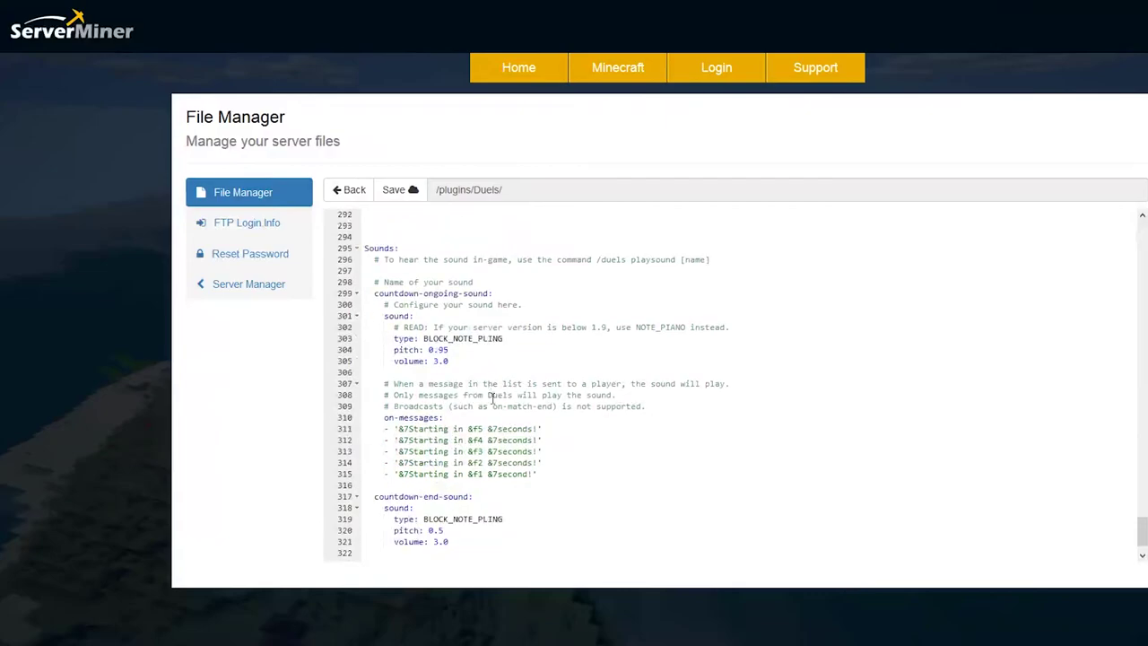
pyautogui.moveTo(590, 471); pyautogui.dragTo(370, 282)
pyautogui.click(457, 376)
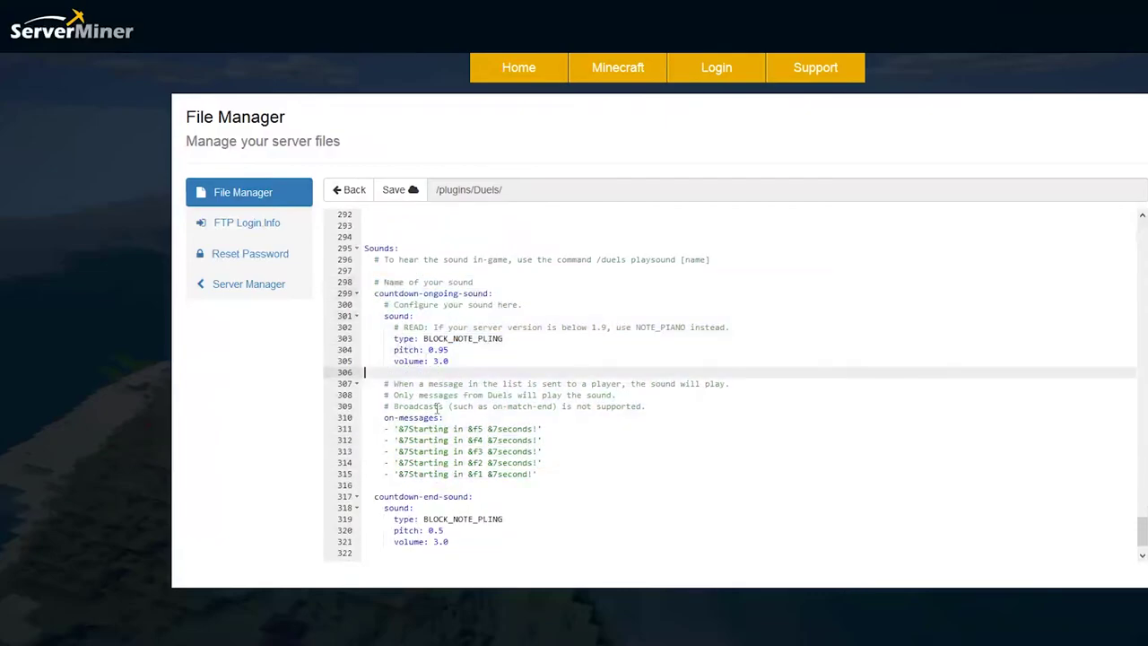
pyautogui.moveTo(538, 476); pyautogui.dragTo(363, 419)
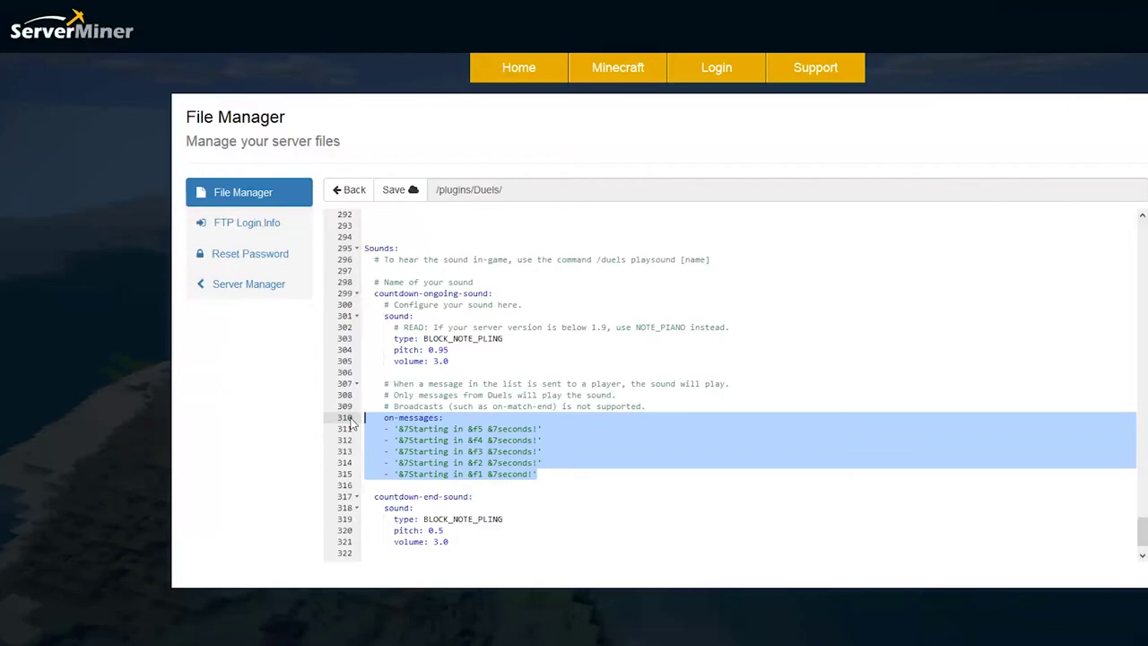
pyautogui.scroll(-5, 352, 424)
pyautogui.click(497, 360)
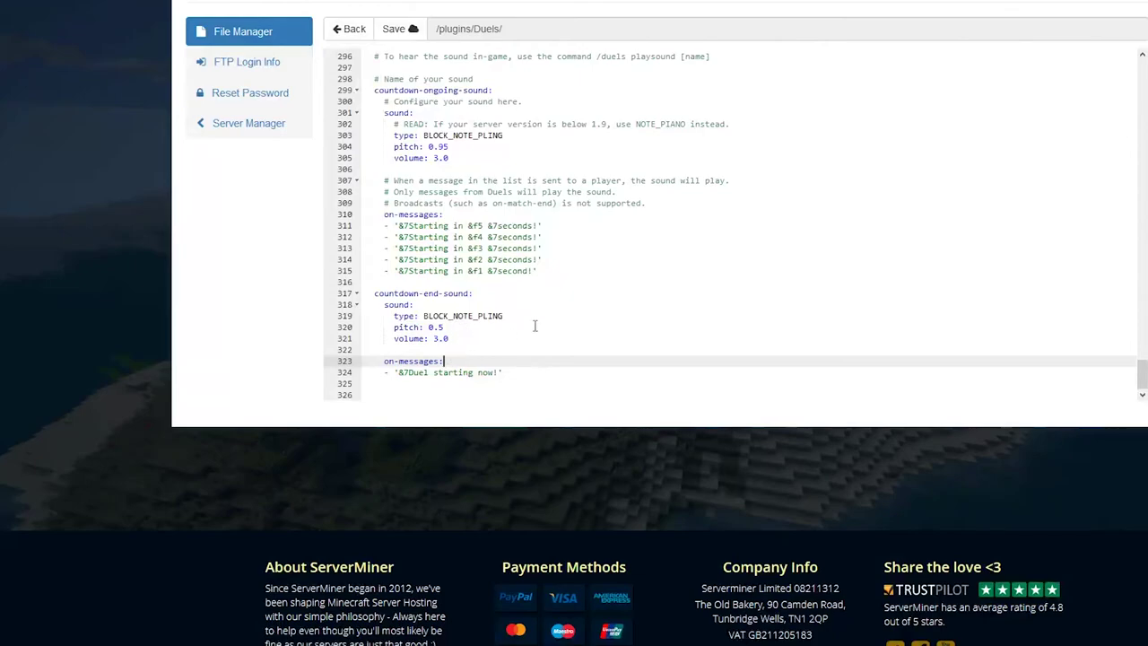
# Step: Return to the beginning of config.yml, at the Patches section
pyautogui.scroll(6, 535, 325)
pyautogui.scroll(2, 1141, 300)
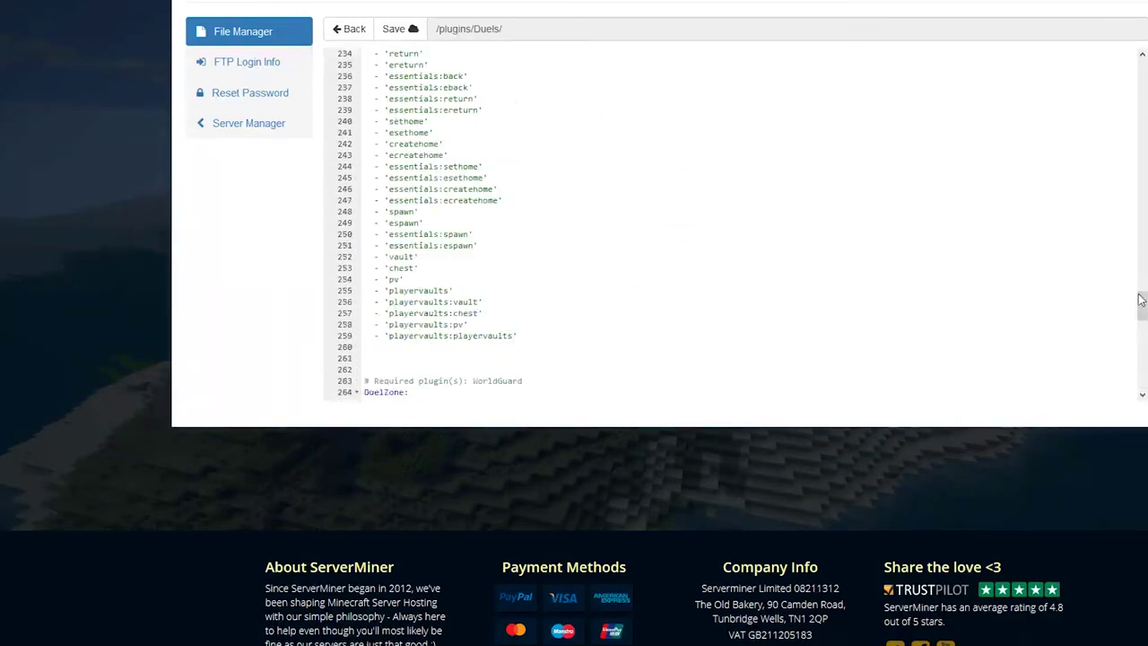
pyautogui.scroll(20, 1141, 301)
pyautogui.scroll(2, 453, 319)
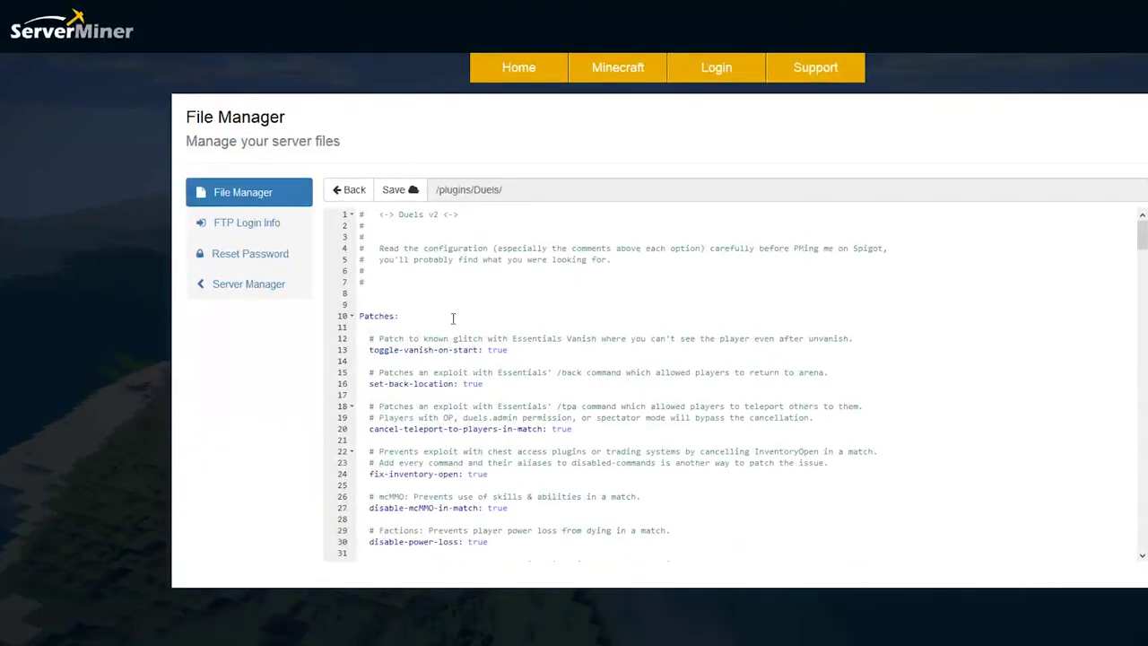